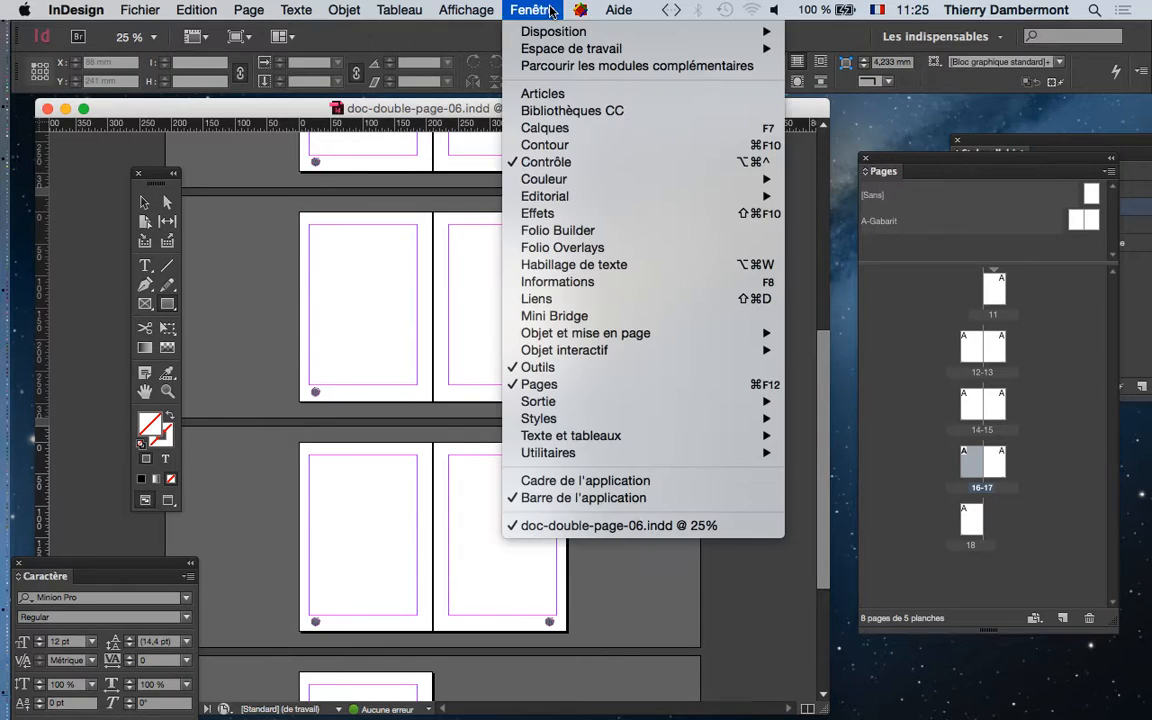
Step: Display the document's layers and lock the "numerotation auto" layer
{"action": "left_click", "coordinate": [558, 128]}
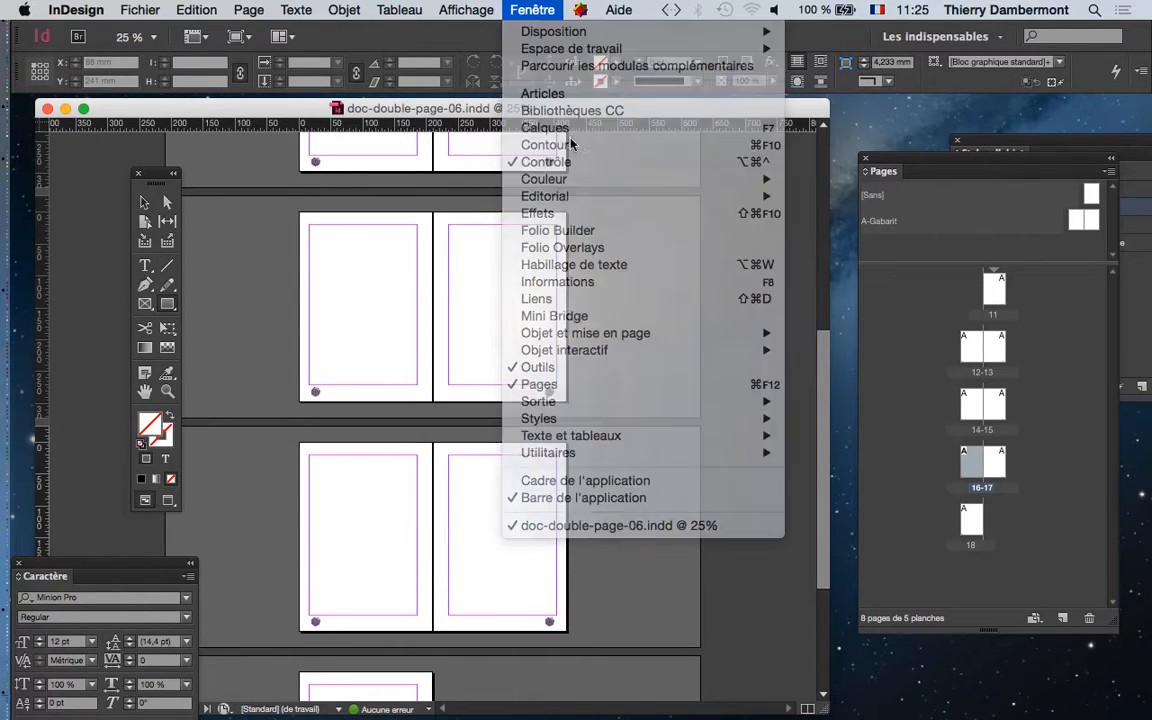
{"action": "left_click_drag", "start_coordinate": [149, 527], "coordinate": [303, 498]}
{"action": "left_click_drag", "start_coordinate": [397, 470], "coordinate": [697, 221]}
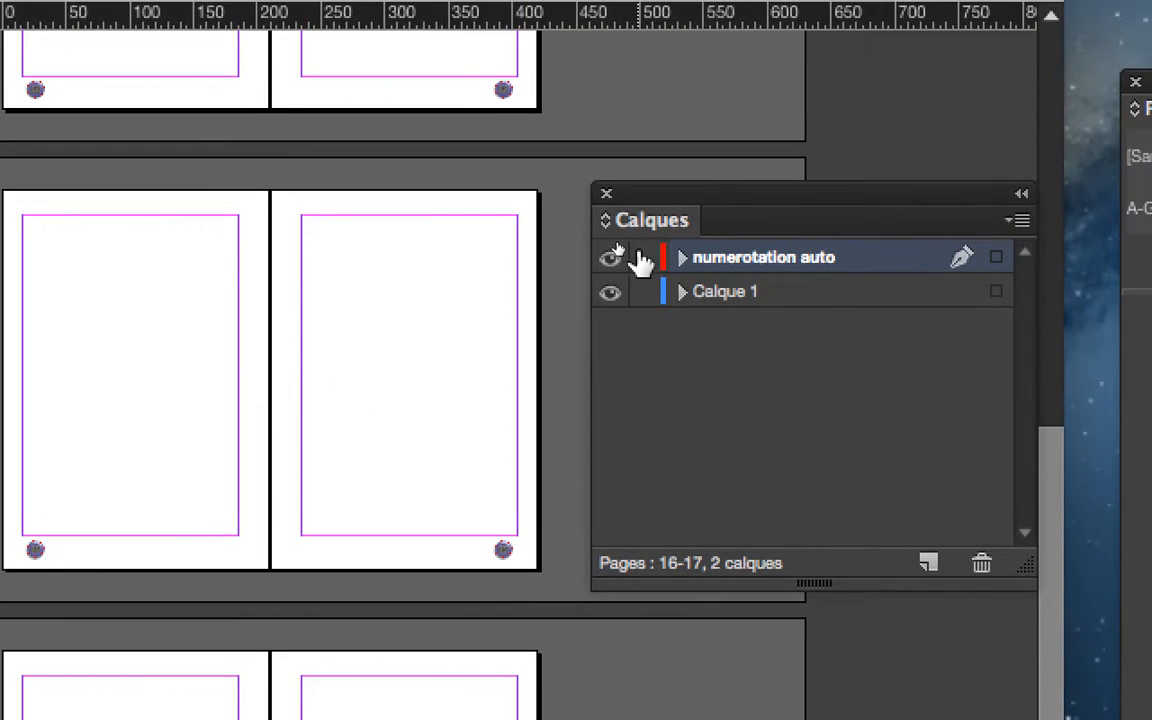
{"action": "left_click", "coordinate": [641, 257]}
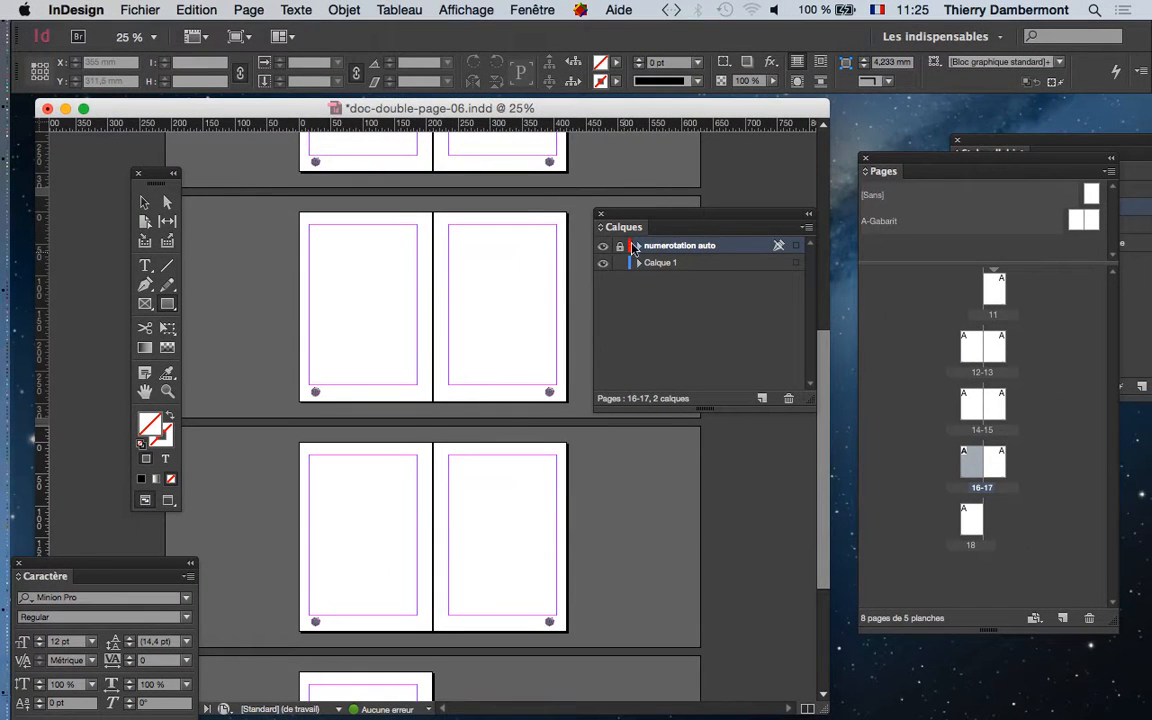
{"action": "left_click_drag", "start_coordinate": [728, 82], "coordinate": [686, 2]}
{"action": "left_click_drag", "start_coordinate": [632, 197], "coordinate": [628, 166]}
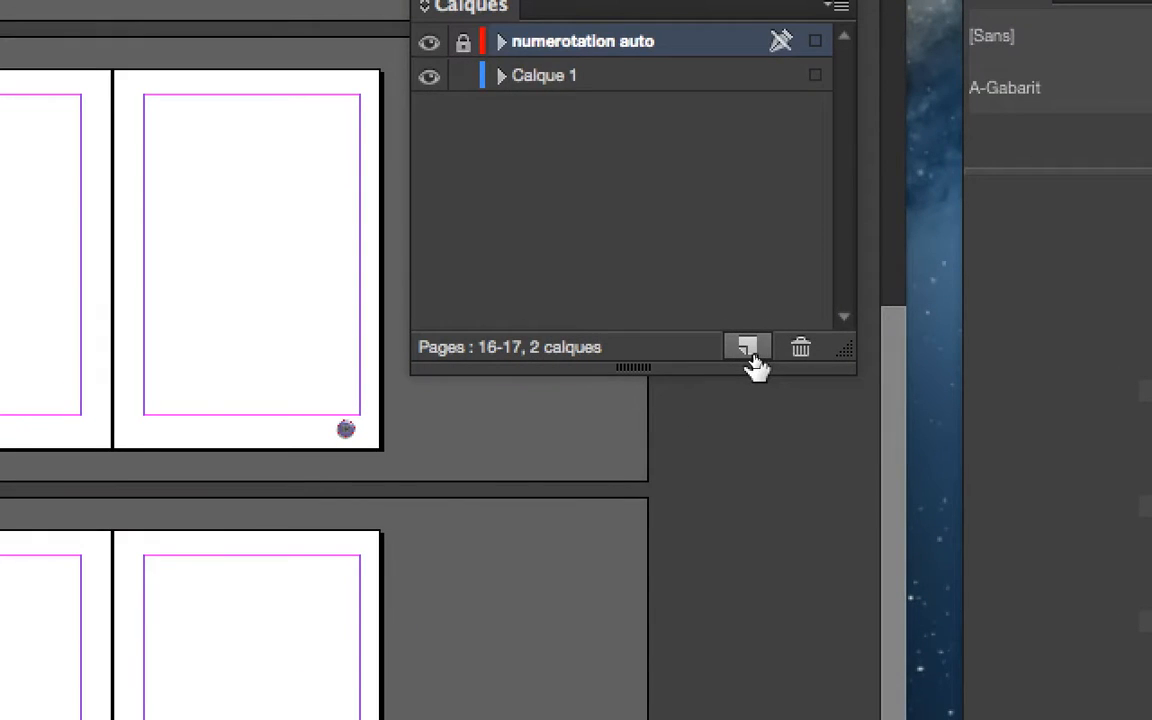
Step: Create a new layer above "numerotation auto" and name it "texte"
{"action": "left_click", "coordinate": [749, 350]}
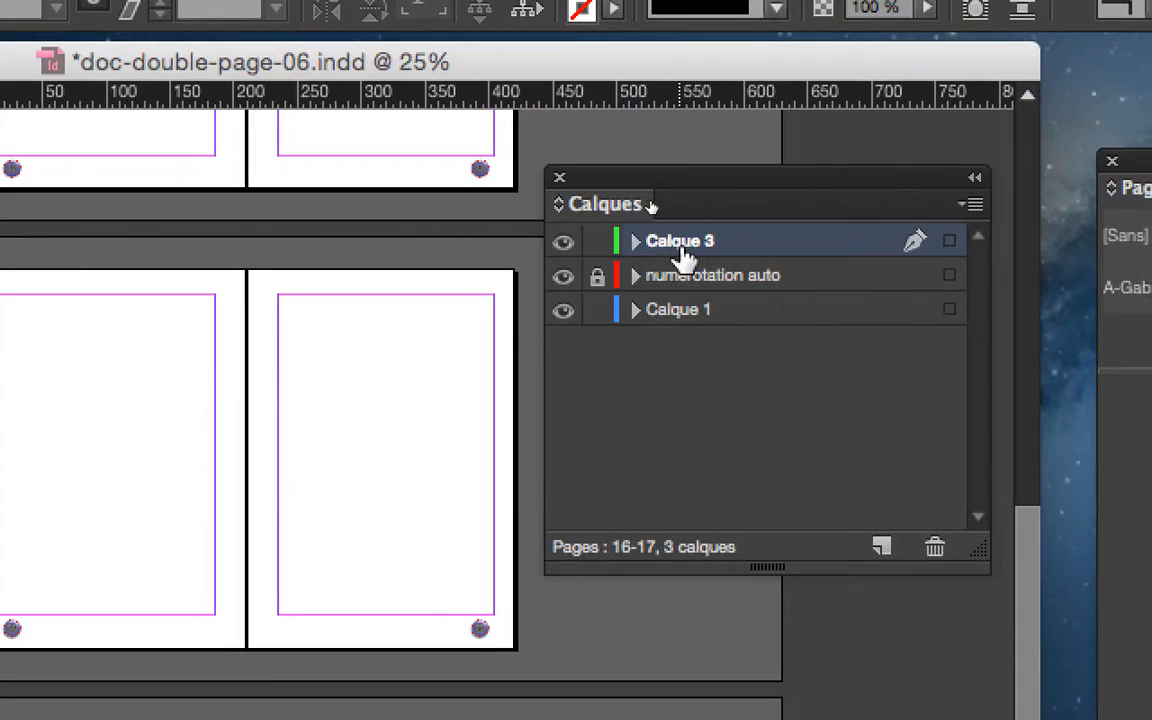
{"action": "double_click", "coordinate": [683, 242]}
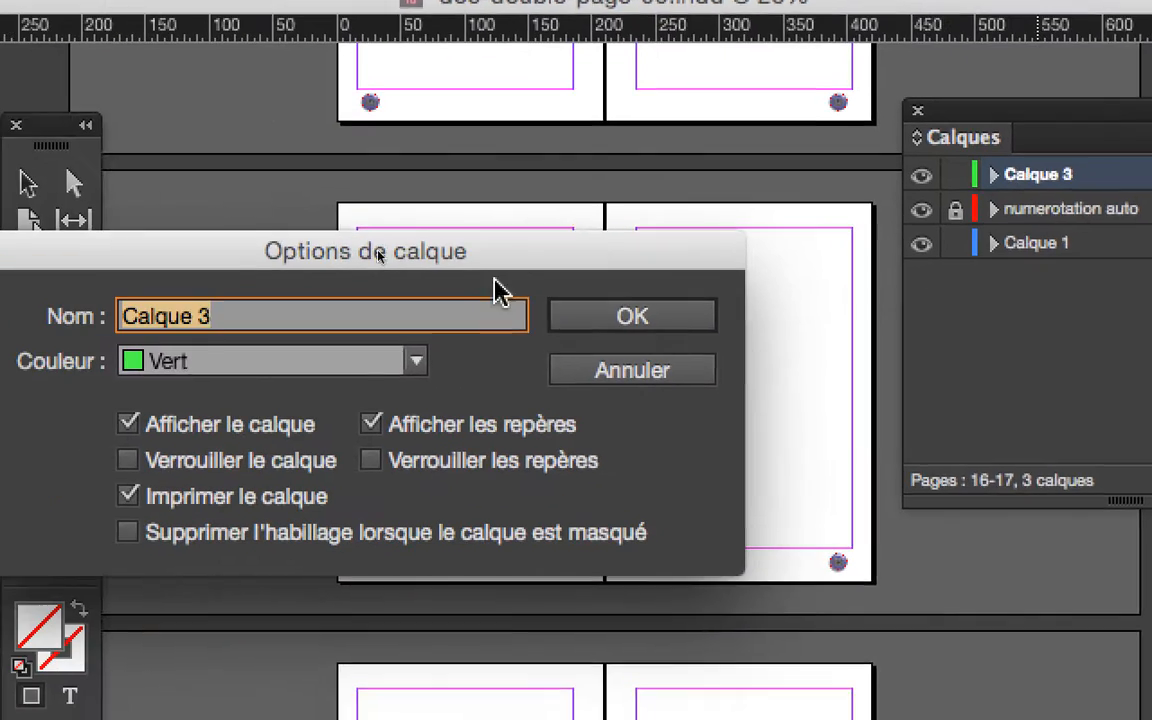
{"action": "type", "text": "texte"}
{"action": "key", "text": "alt"}
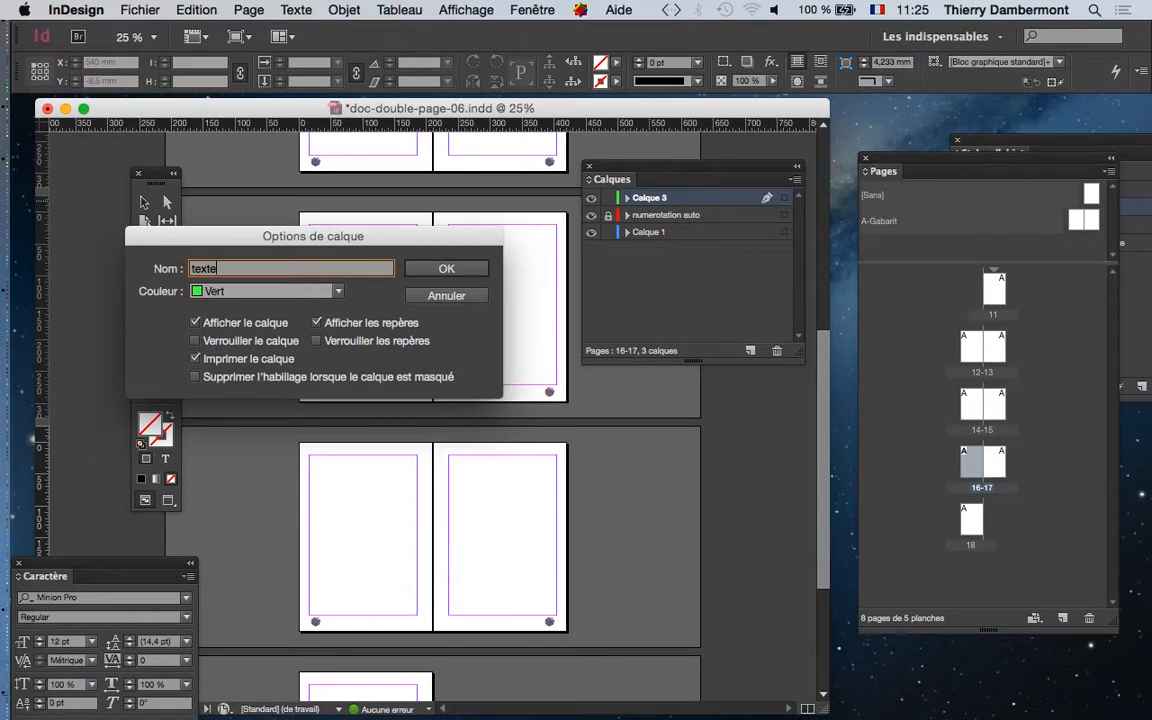
{"action": "key", "text": "Return"}
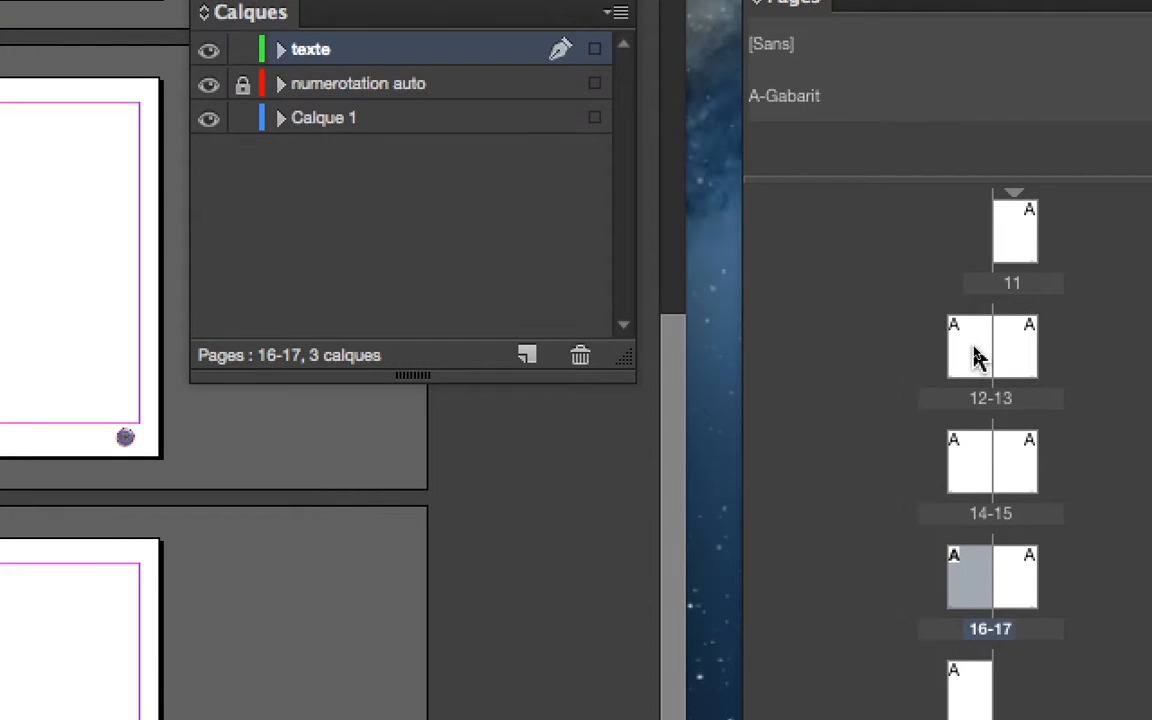
Step: Bring page 12 into view at 75% and move the layers list clear of the page
{"action": "left_click", "coordinate": [975, 355]}
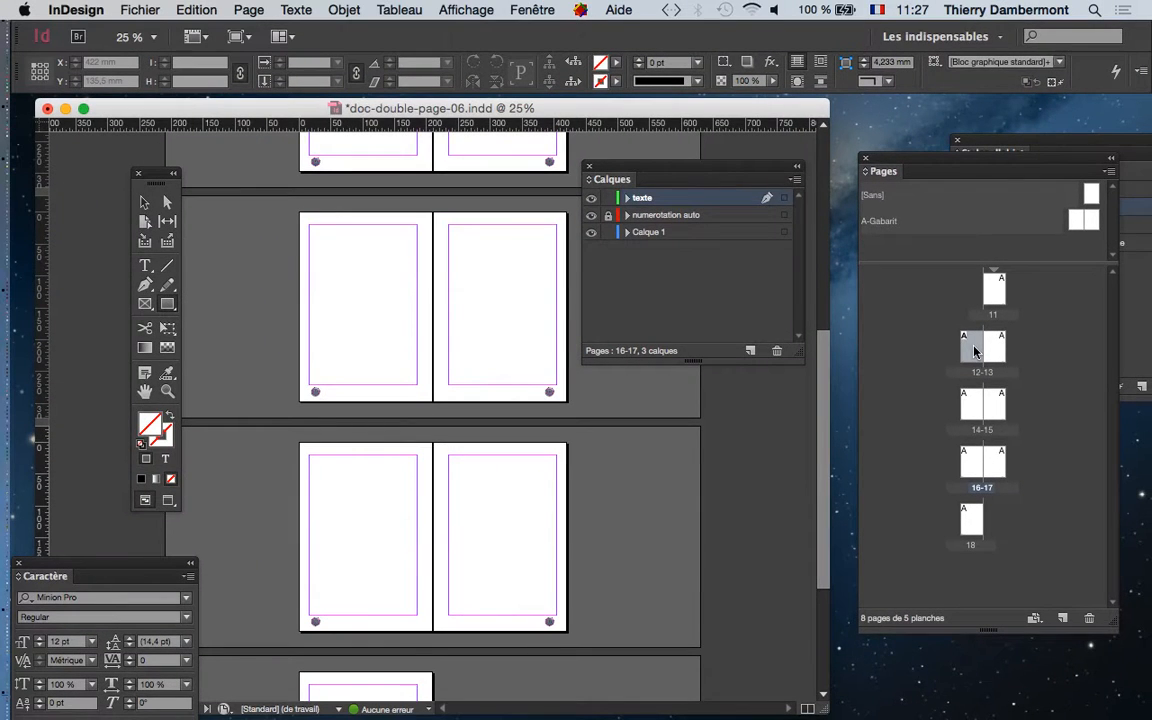
{"action": "double_click", "coordinate": [975, 350]}
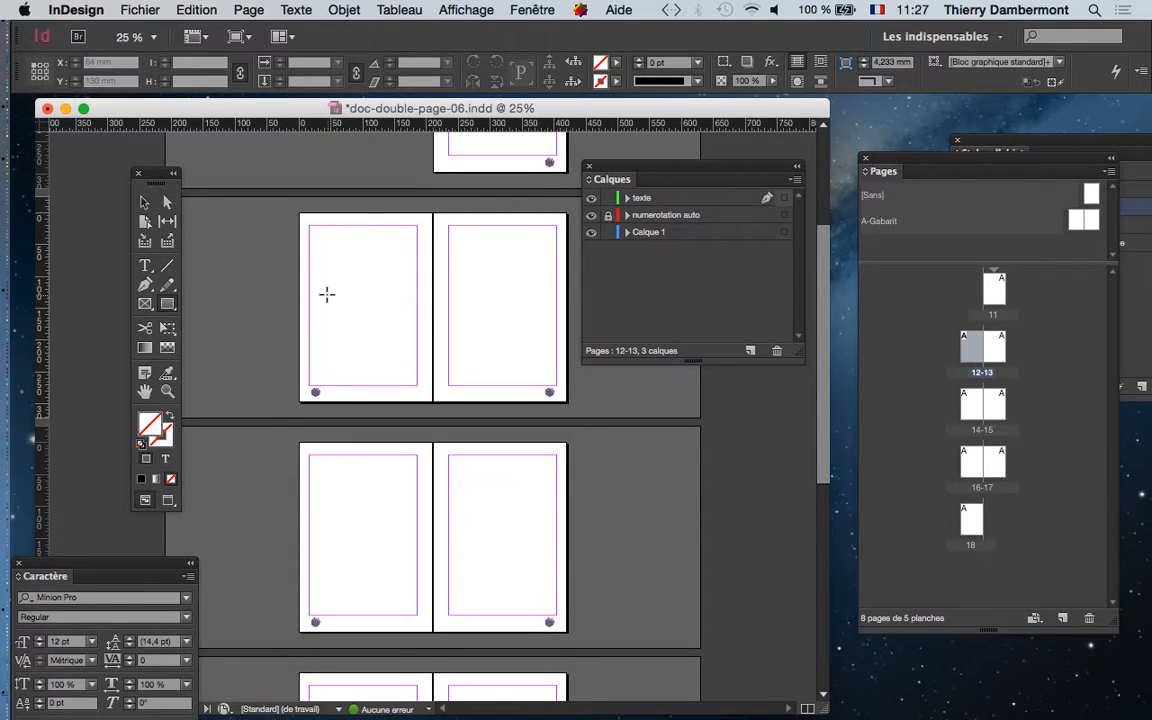
{"action": "key", "text": "super+1"}
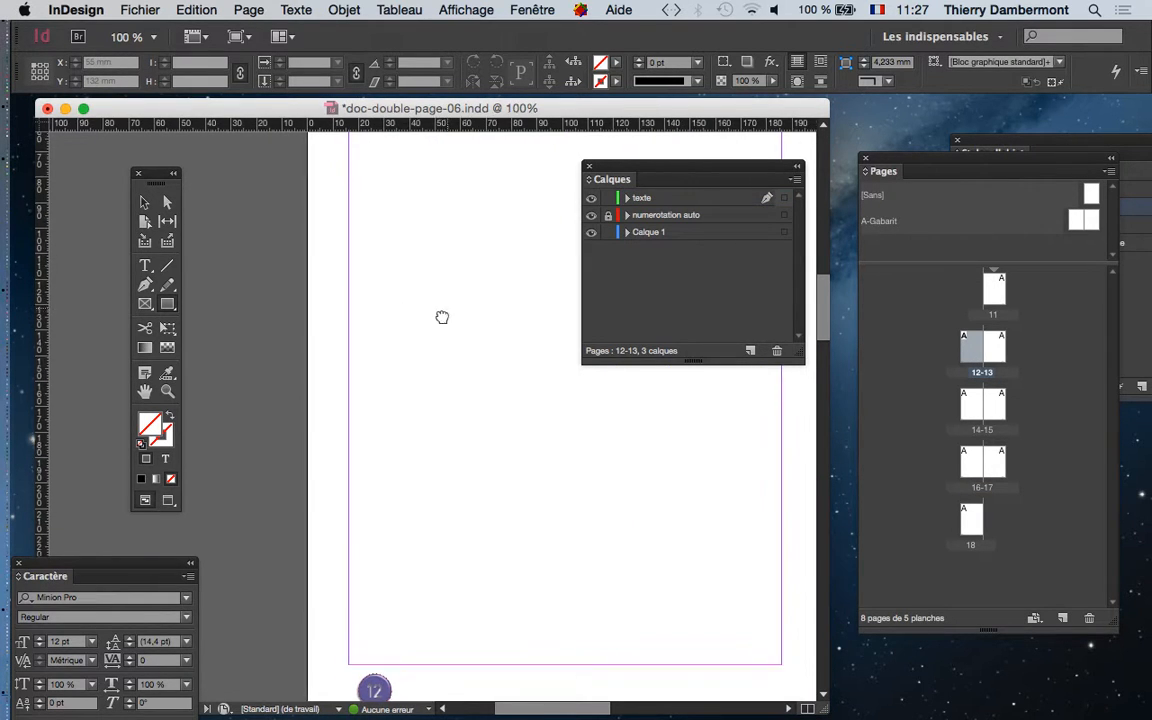
{"action": "key", "text": "super+minus"}
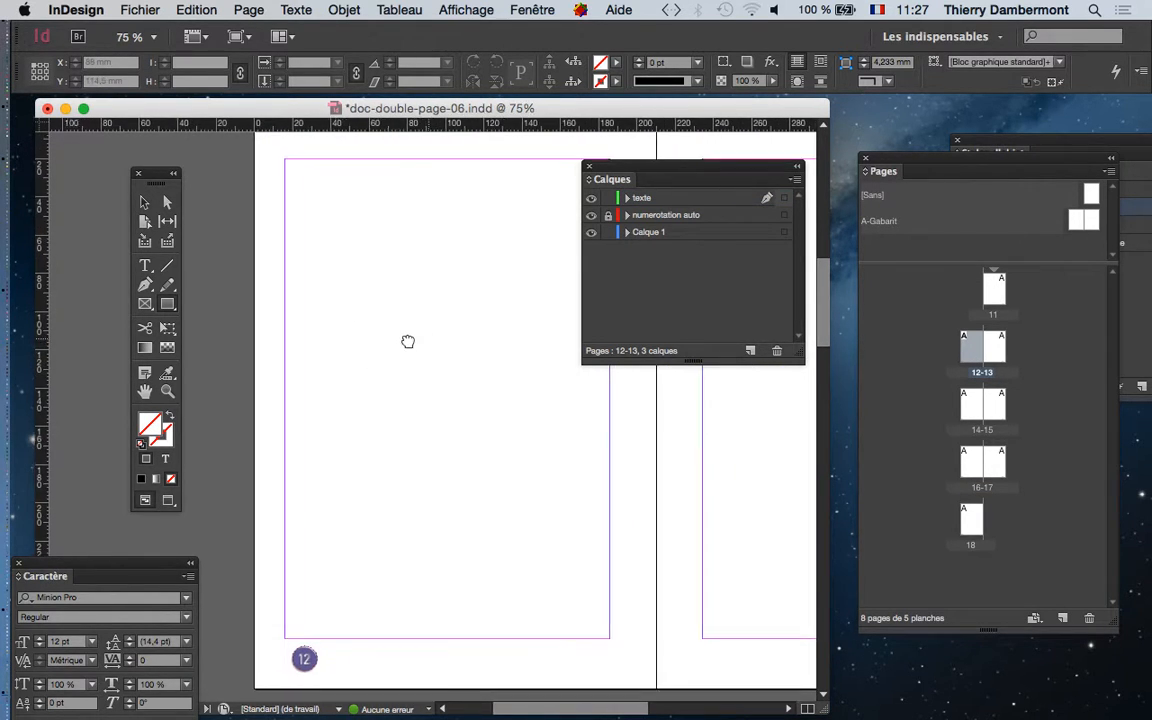
{"action": "left_click_drag", "start_coordinate": [408, 342], "coordinate": [378, 319]}
{"action": "left_click_drag", "start_coordinate": [459, 206], "coordinate": [468, 226]}
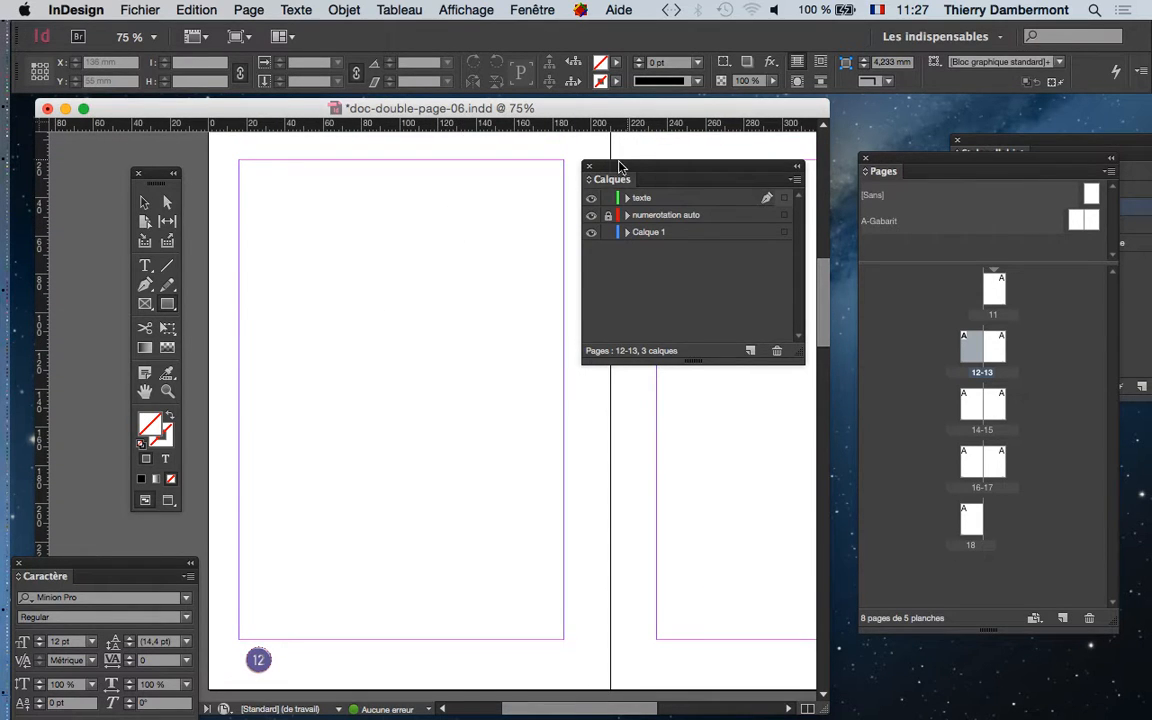
{"action": "left_click_drag", "start_coordinate": [620, 165], "coordinate": [695, 169]}
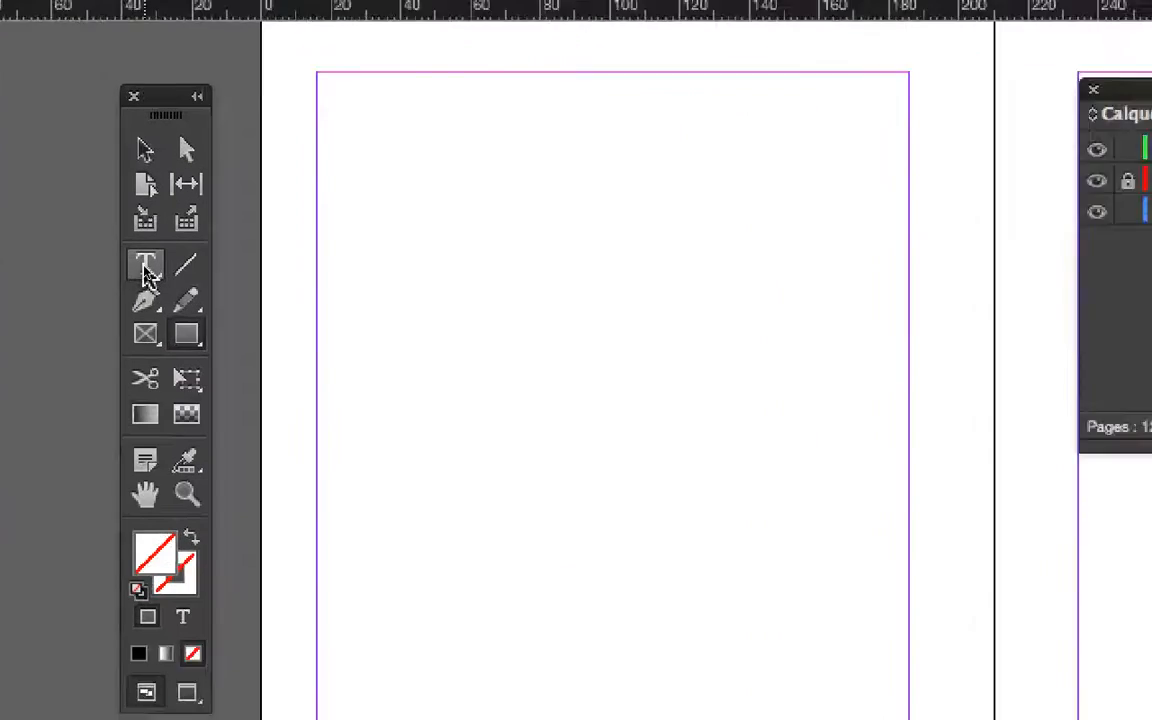
Step: On the "texte" layer, draw a text frame about 122 × 45.5 mm near the upper margin of page 12
{"action": "left_click", "coordinate": [145, 266]}
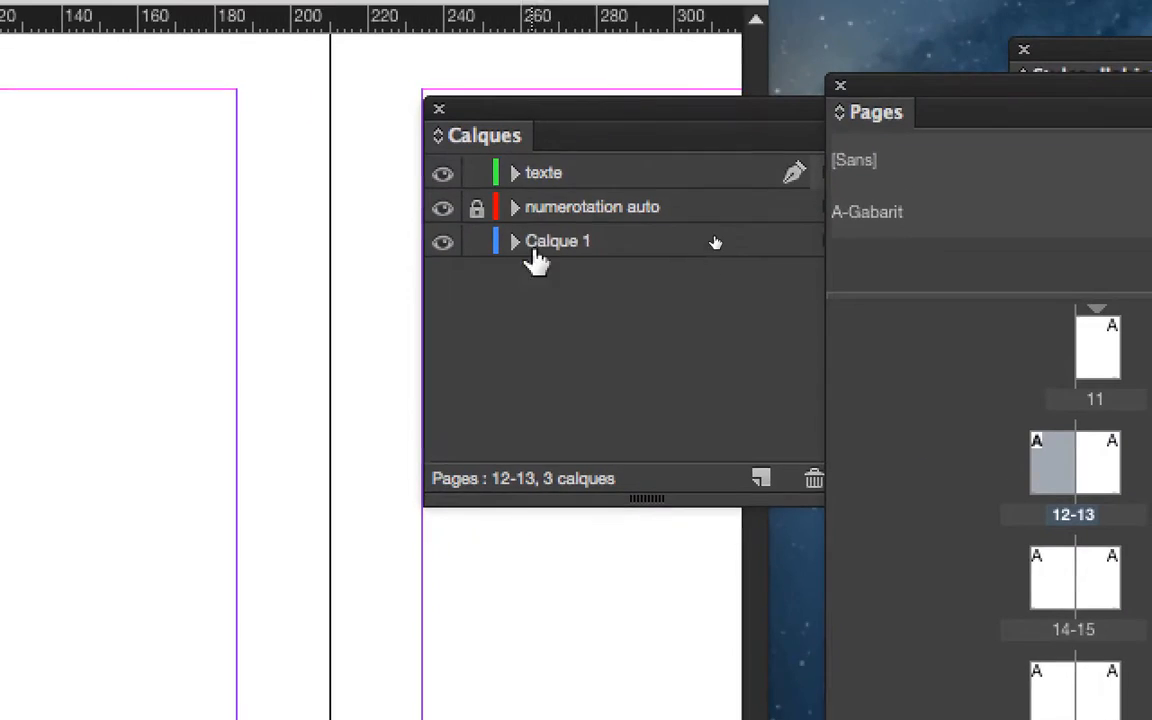
{"action": "left_click", "coordinate": [549, 222]}
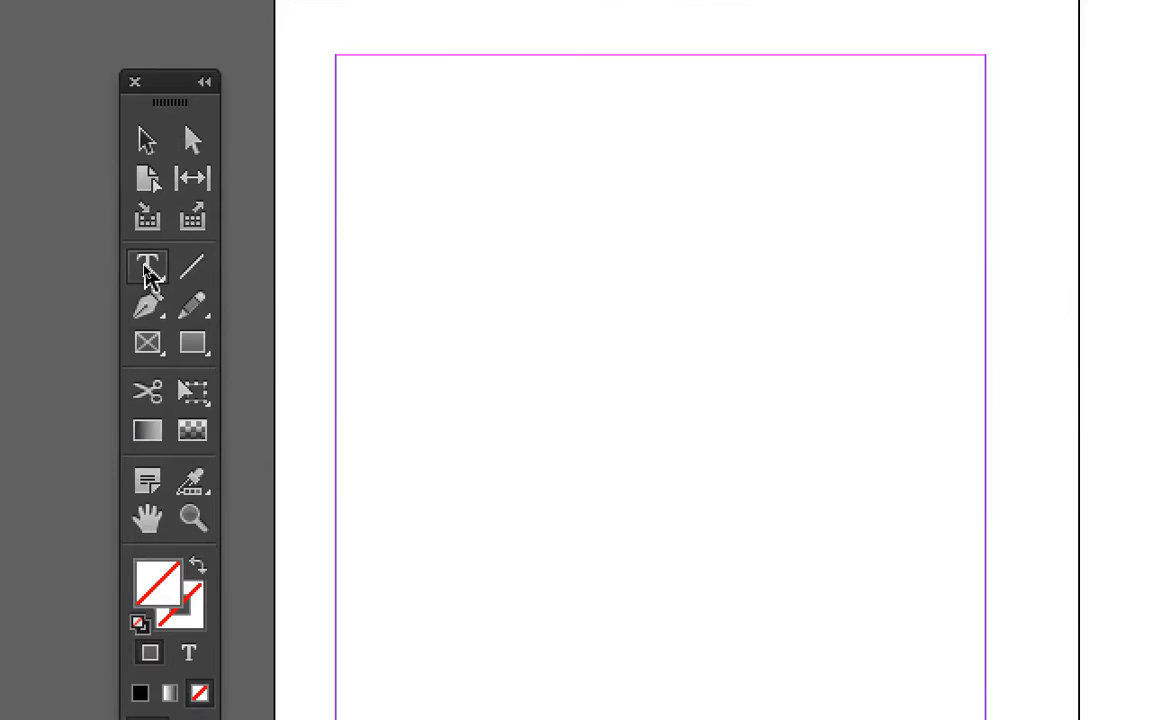
{"action": "left_click", "coordinate": [147, 266]}
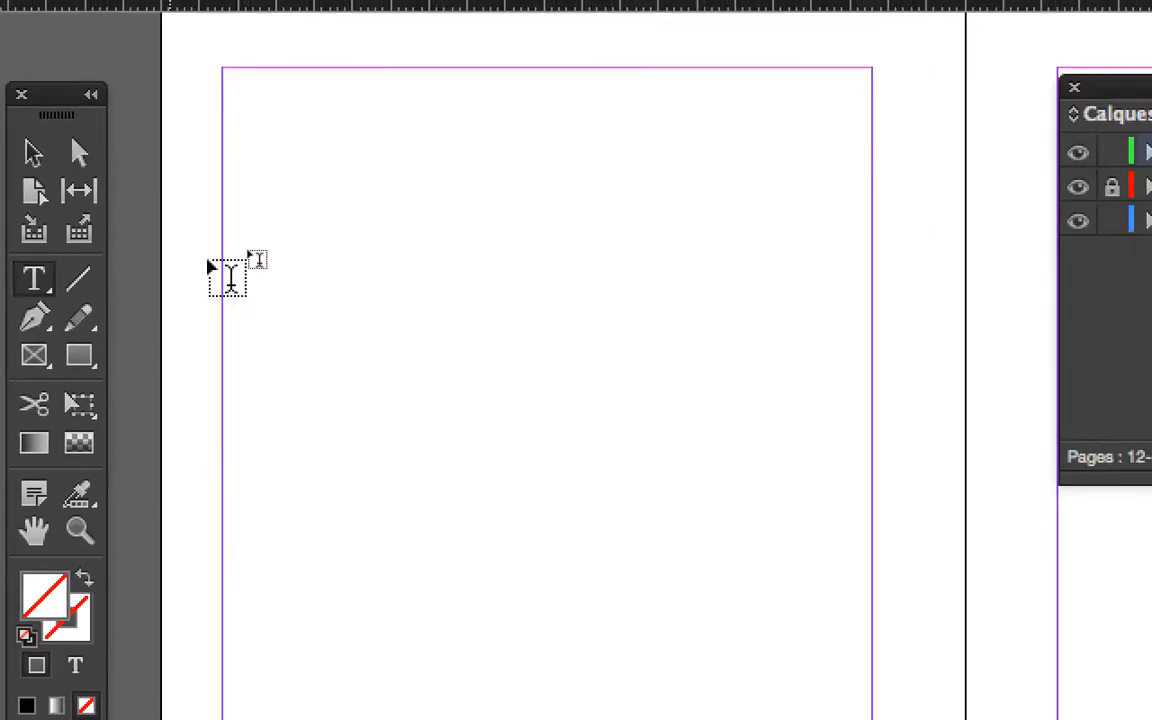
{"action": "left_click_drag", "start_coordinate": [413, 122], "coordinate": [601, 207]}
{"action": "left_click_drag", "start_coordinate": [312, 247], "coordinate": [591, 337]}
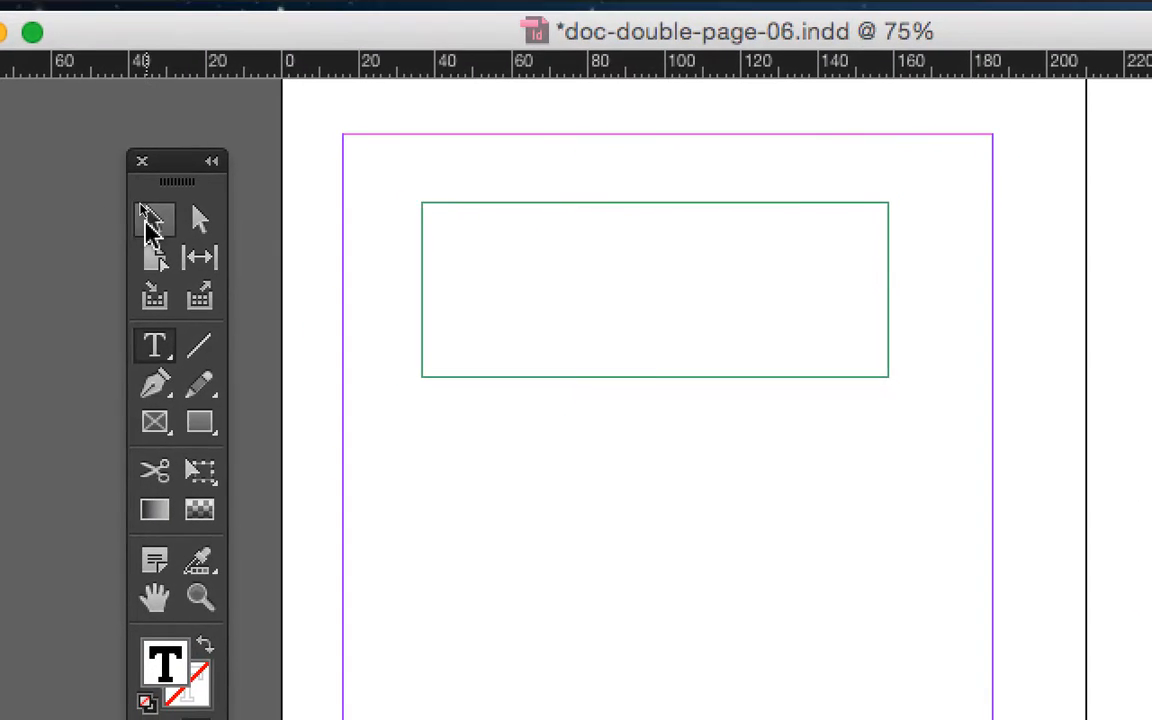
Step: Fill the new text frame on page 12 with placeholder text
{"action": "left_click", "coordinate": [134, 220]}
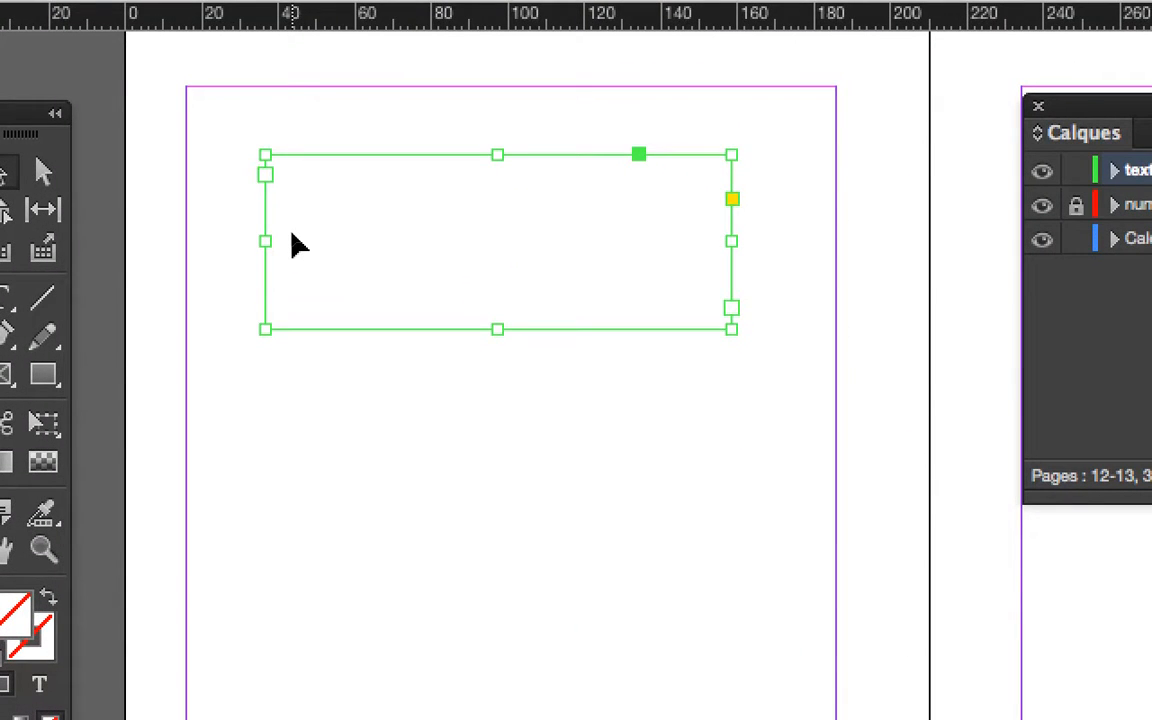
{"action": "right_click", "coordinate": [292, 237]}
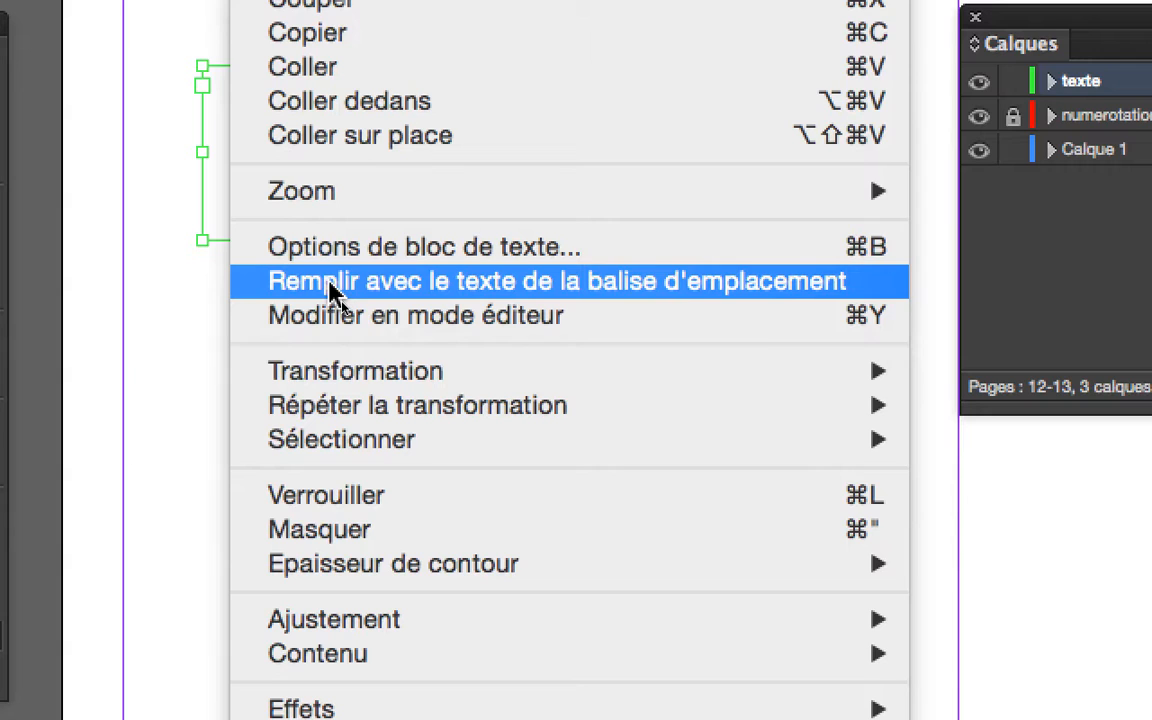
{"action": "left_click", "coordinate": [332, 283]}
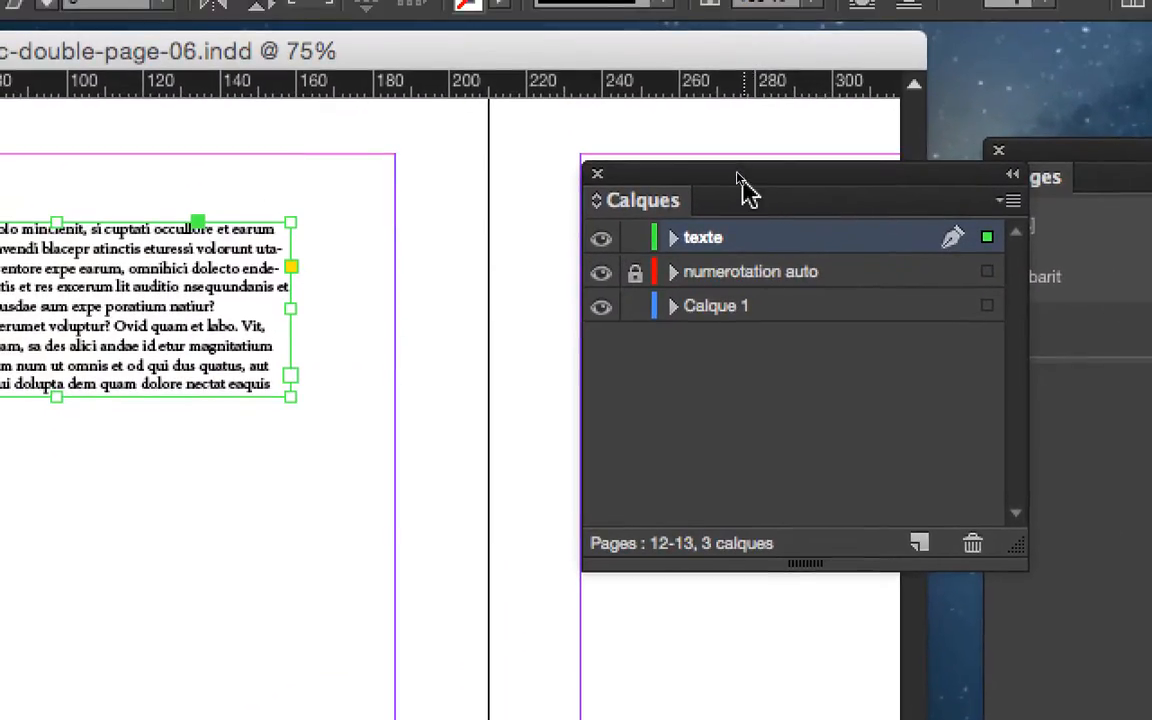
Step: Change the "texte" layer's colour to Marron
{"action": "left_click_drag", "start_coordinate": [736, 170], "coordinate": [536, 234]}
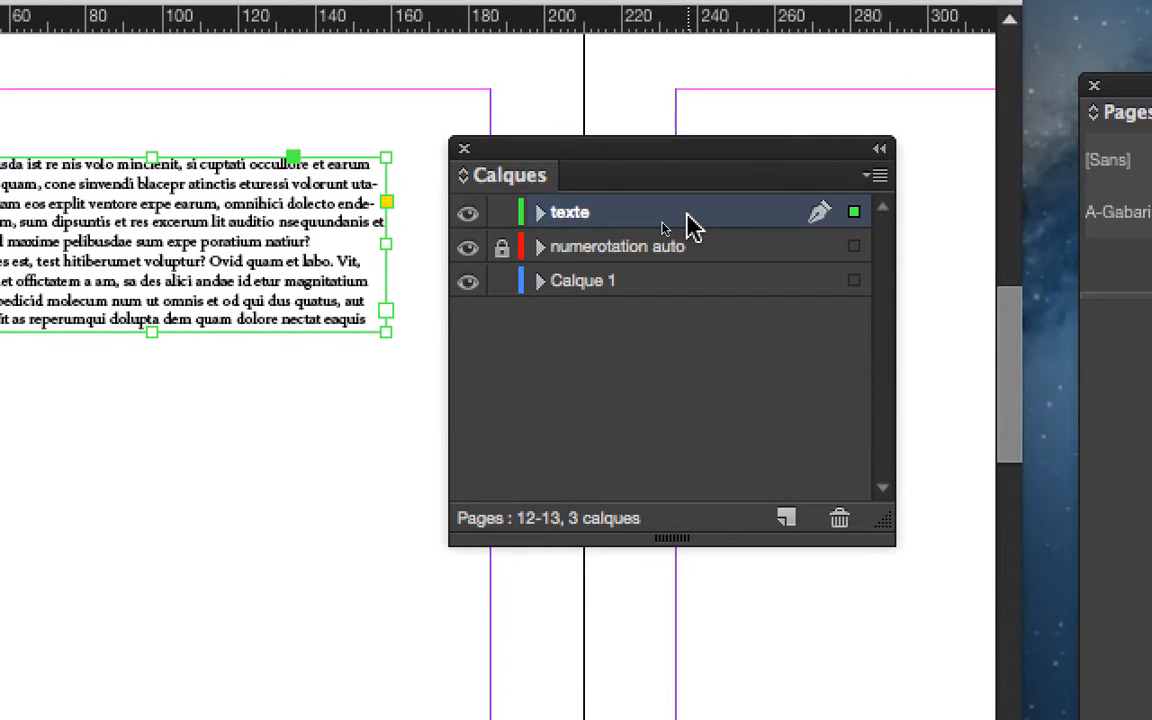
{"action": "double_click", "coordinate": [665, 214]}
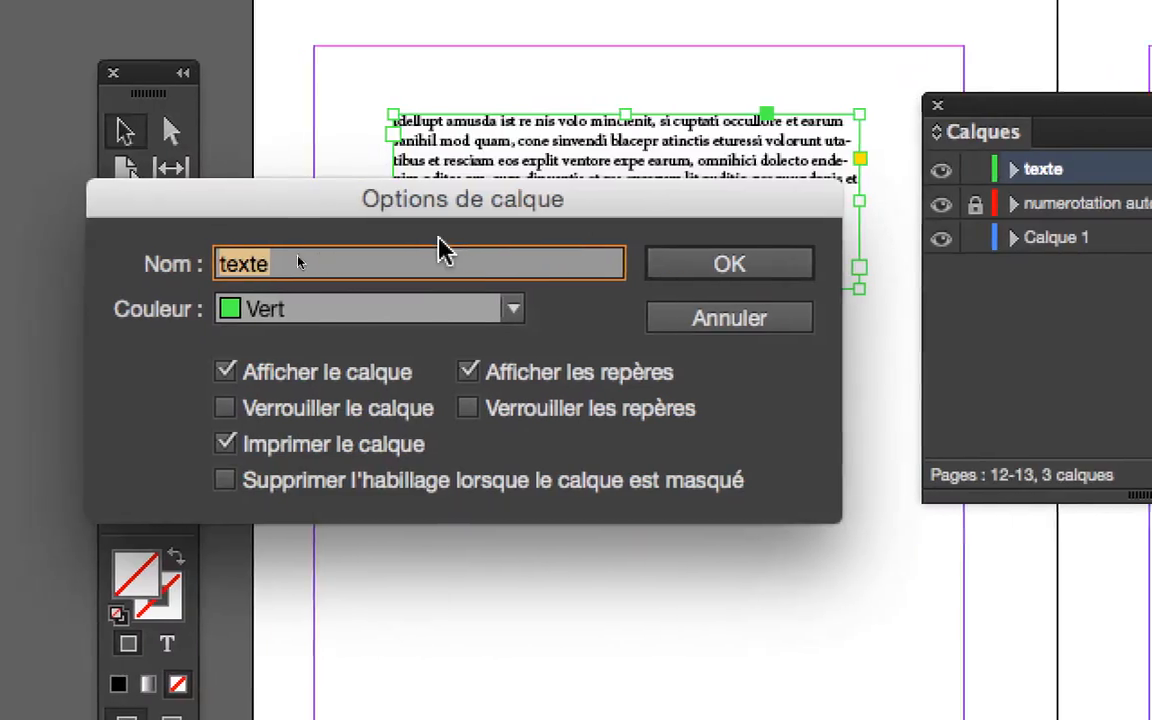
{"action": "left_click_drag", "start_coordinate": [388, 199], "coordinate": [708, 105]}
{"action": "left_click", "coordinate": [658, 215]}
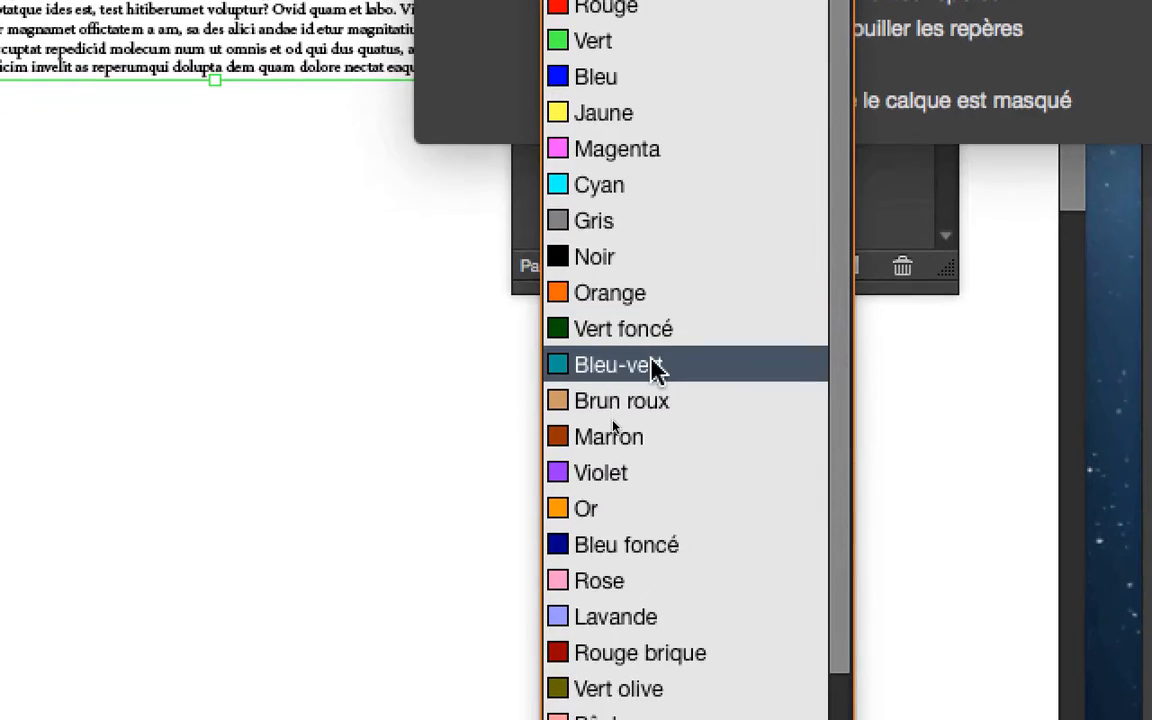
{"action": "left_click", "coordinate": [655, 456]}
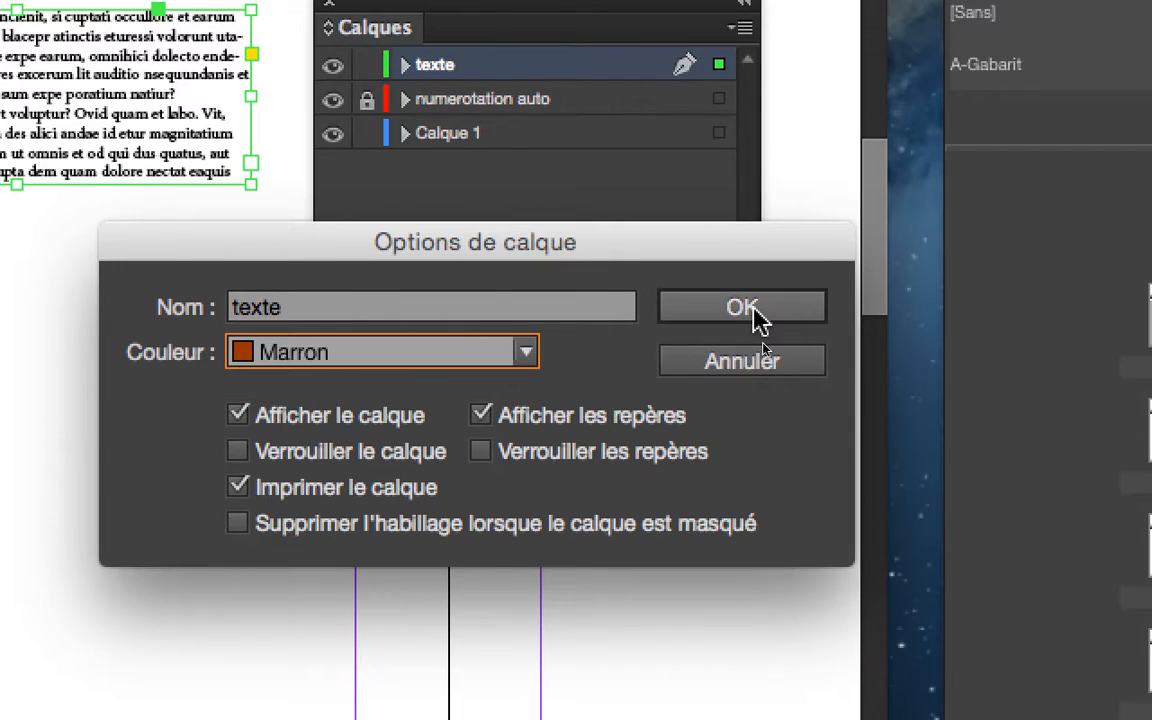
{"action": "left_click", "coordinate": [754, 309]}
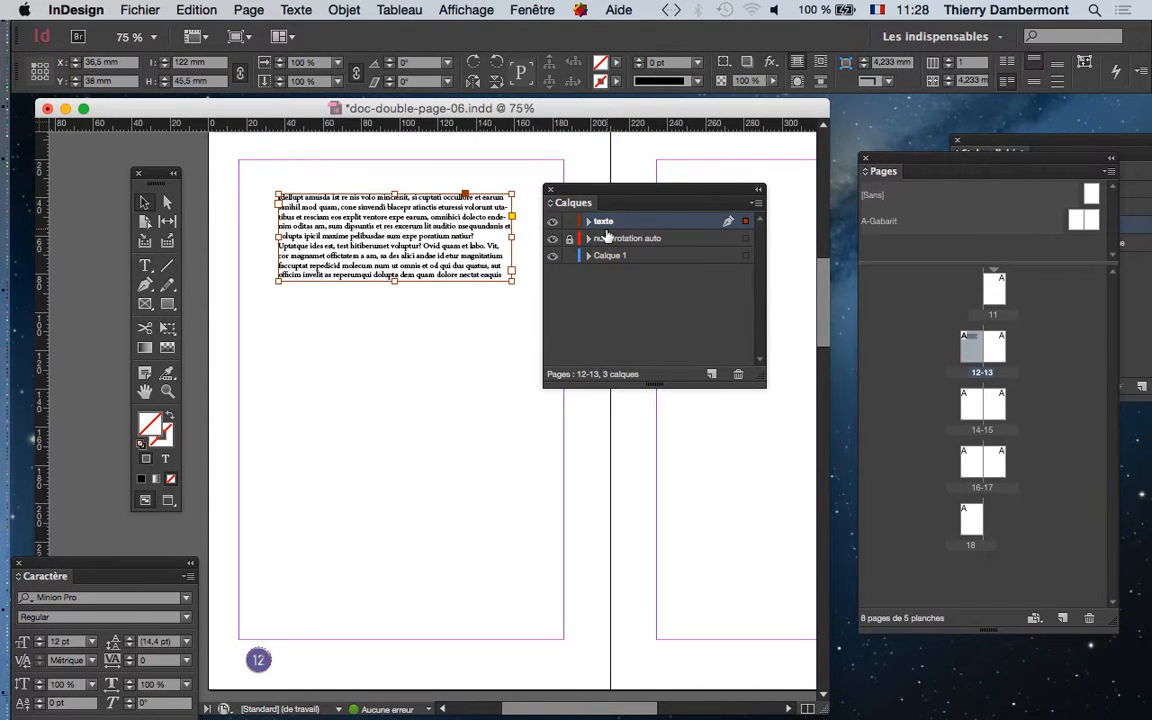
{"action": "left_click_drag", "start_coordinate": [594, 190], "coordinate": [595, 190]}
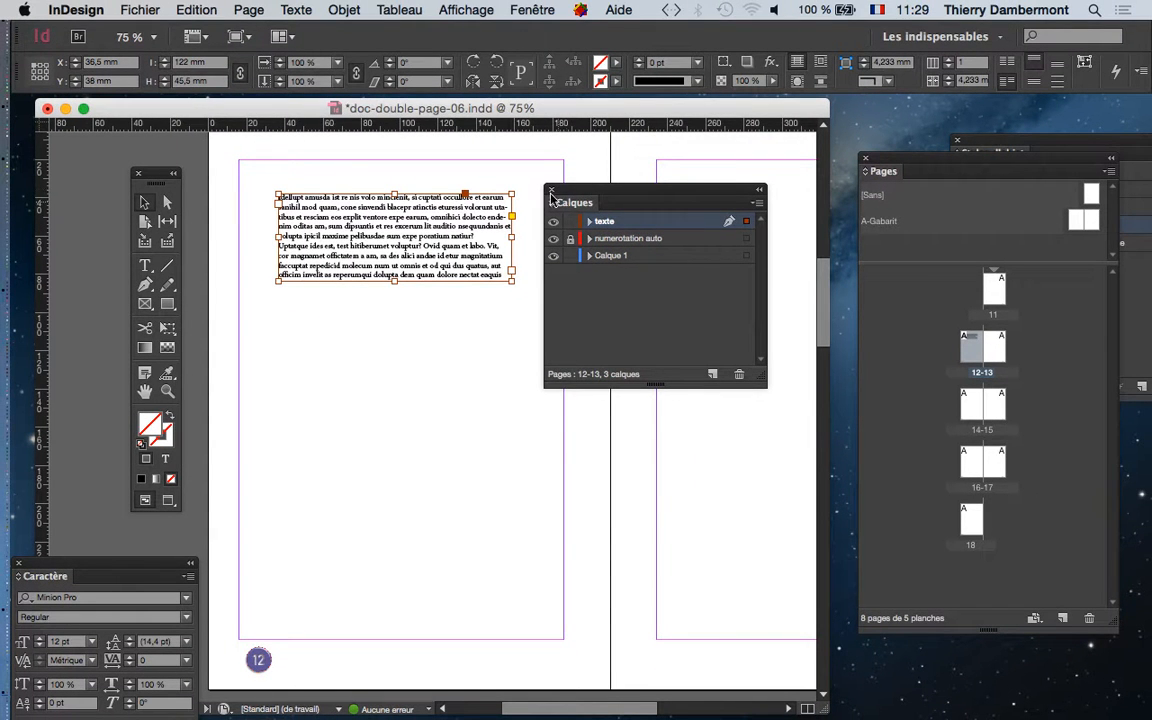
Step: Examine the document's paragraph styles beside the text frame and close the list
{"action": "left_click", "coordinate": [532, 10]}
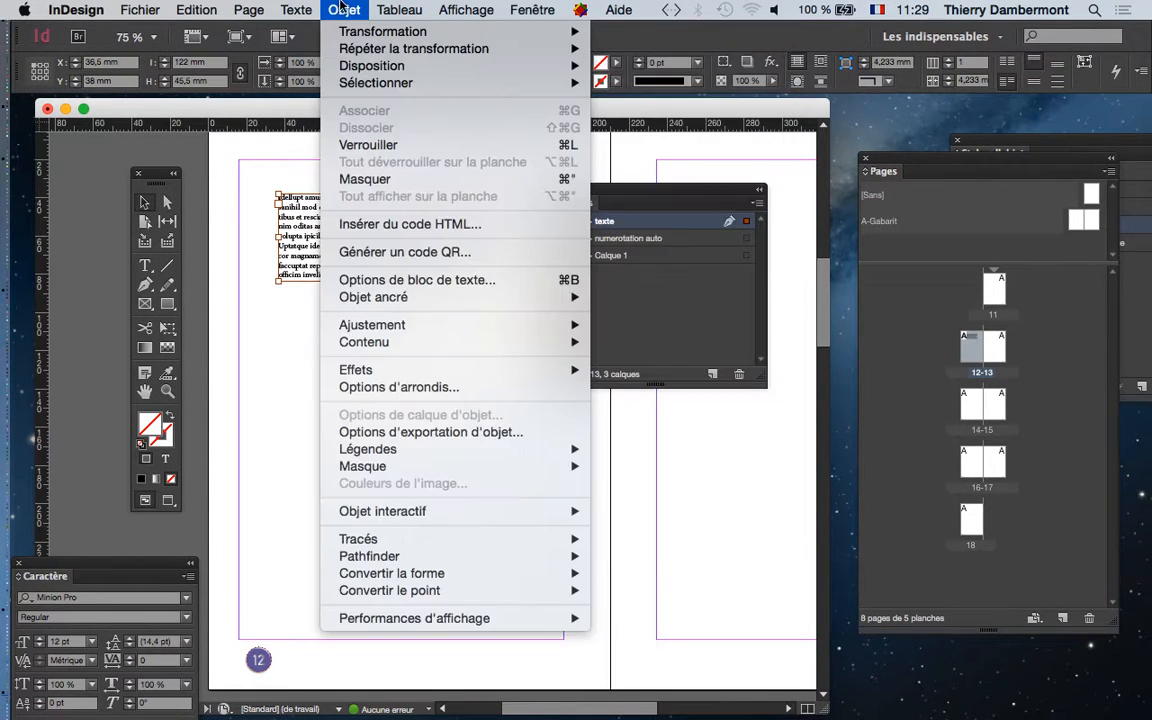
{"action": "left_click", "coordinate": [318, 204]}
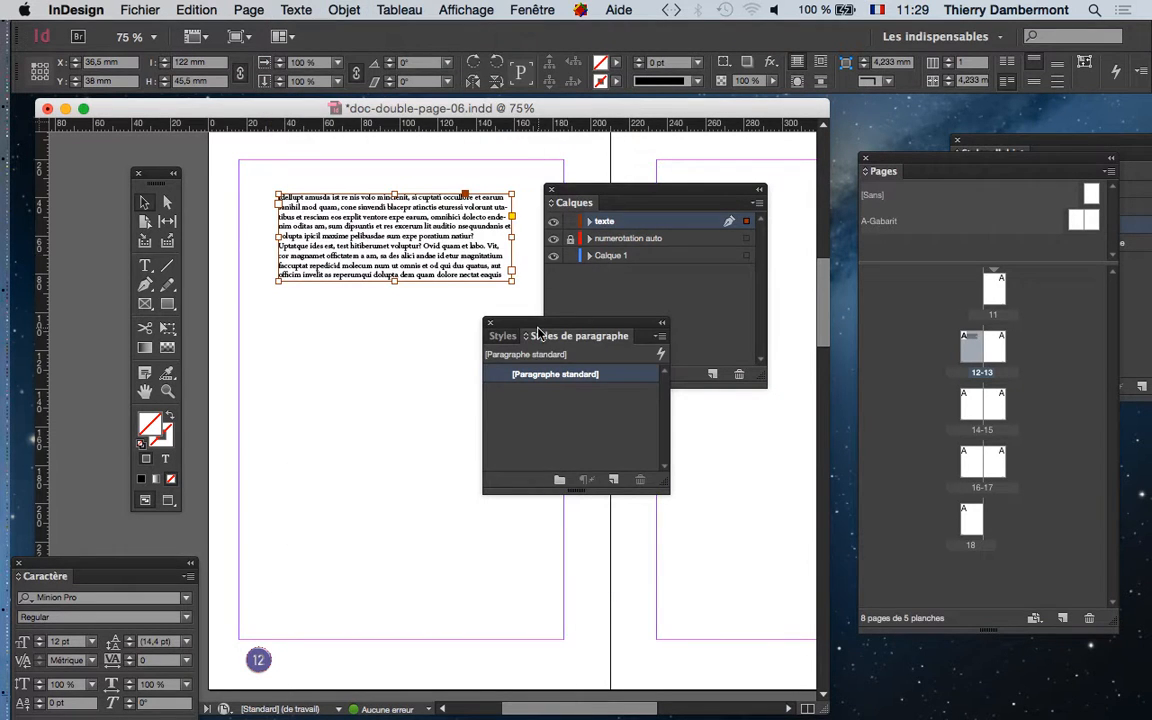
{"action": "left_click_drag", "start_coordinate": [525, 327], "coordinate": [348, 313]}
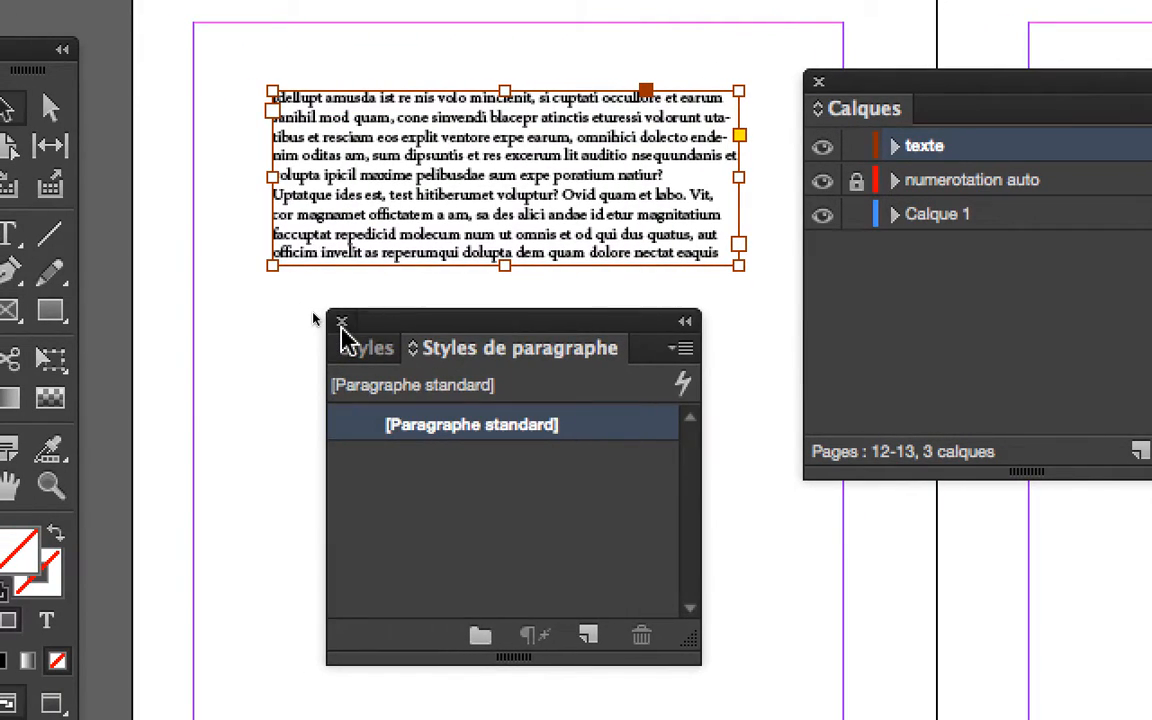
{"action": "left_click", "coordinate": [341, 323]}
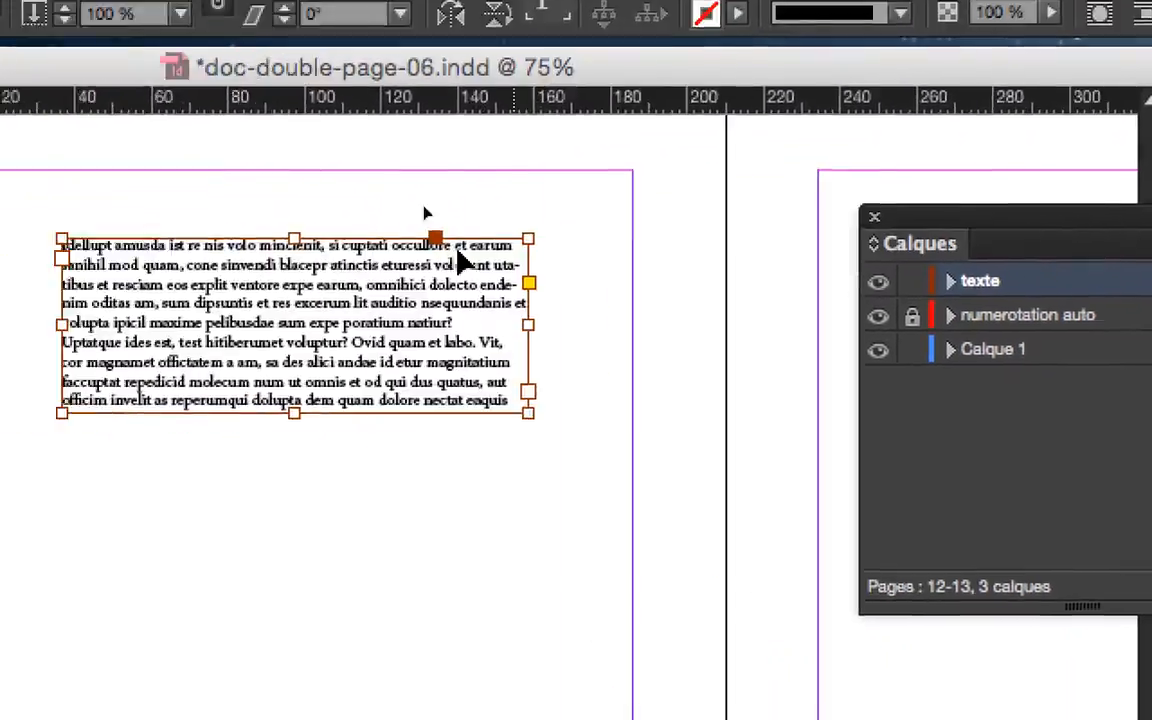
Step: Draw a second text frame below the first one on page 12, slightly narrower than the frame above
{"action": "key", "text": "super+equal"}
{"action": "key", "text": "super+equal"}
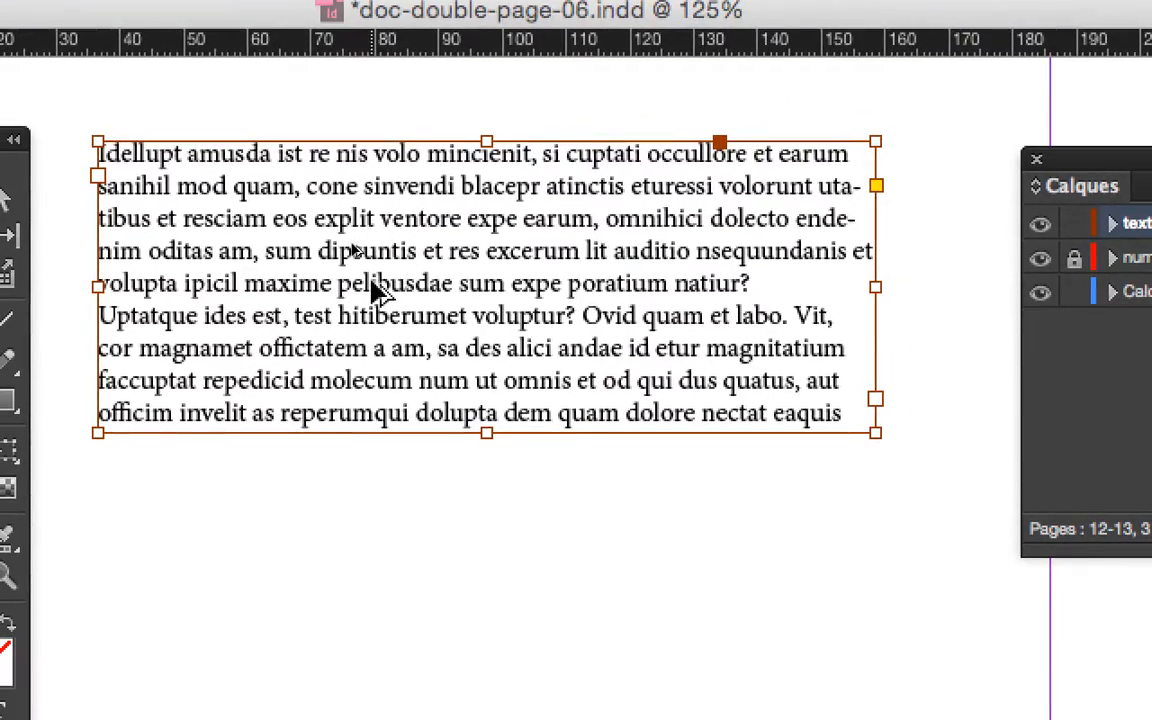
{"action": "key", "text": "super+minus"}
{"action": "key", "text": "super+minus"}
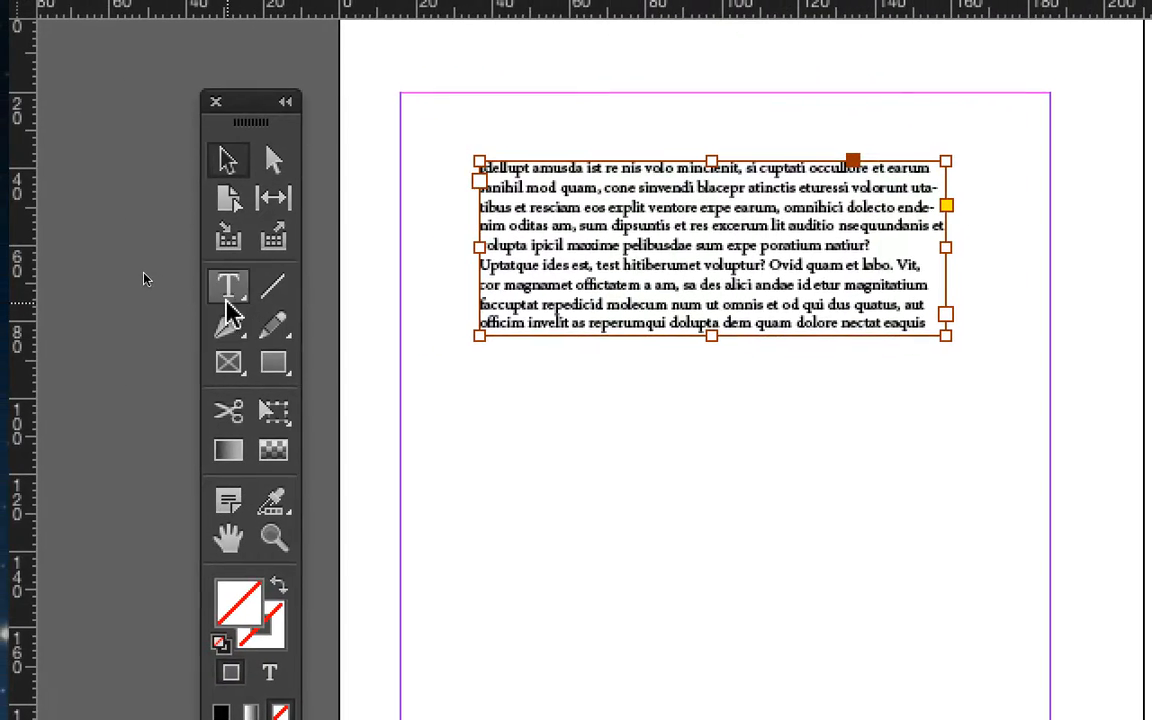
{"action": "left_click", "coordinate": [227, 300]}
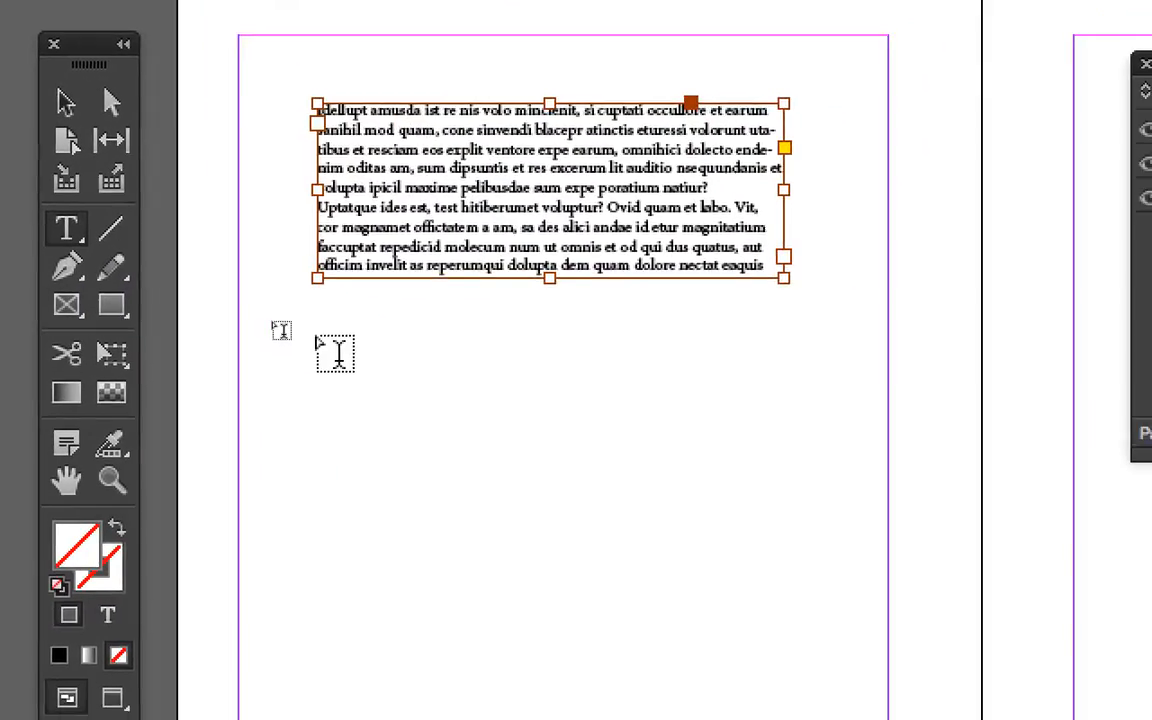
{"action": "left_click_drag", "start_coordinate": [491, 410], "coordinate": [603, 491]}
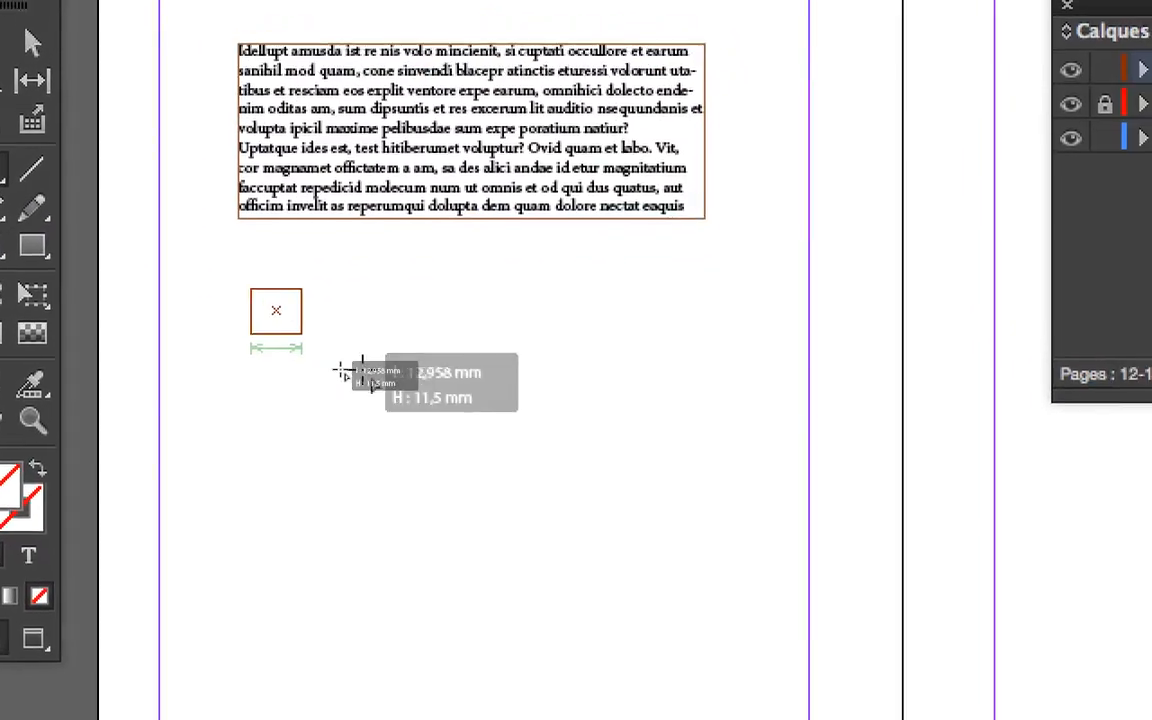
{"action": "left_click_drag", "start_coordinate": [340, 372], "coordinate": [693, 467]}
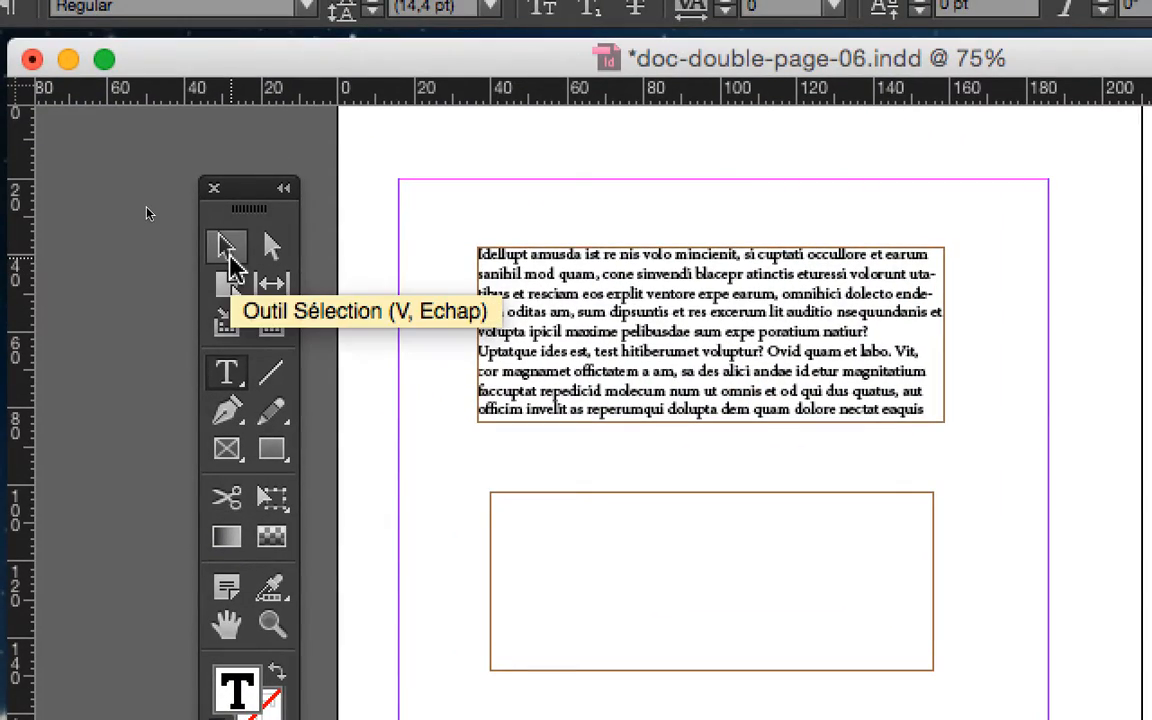
Step: Fill the second text frame on page 12 with placeholder text
{"action": "left_click", "coordinate": [228, 252]}
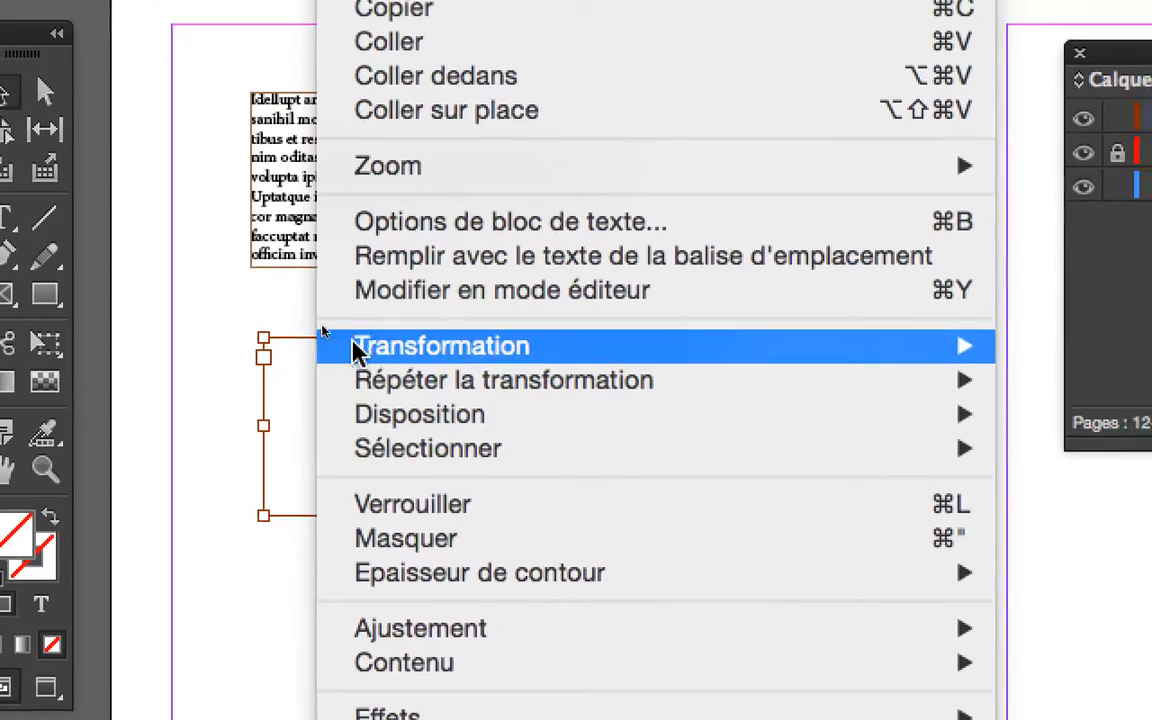
{"action": "left_click", "coordinate": [406, 233]}
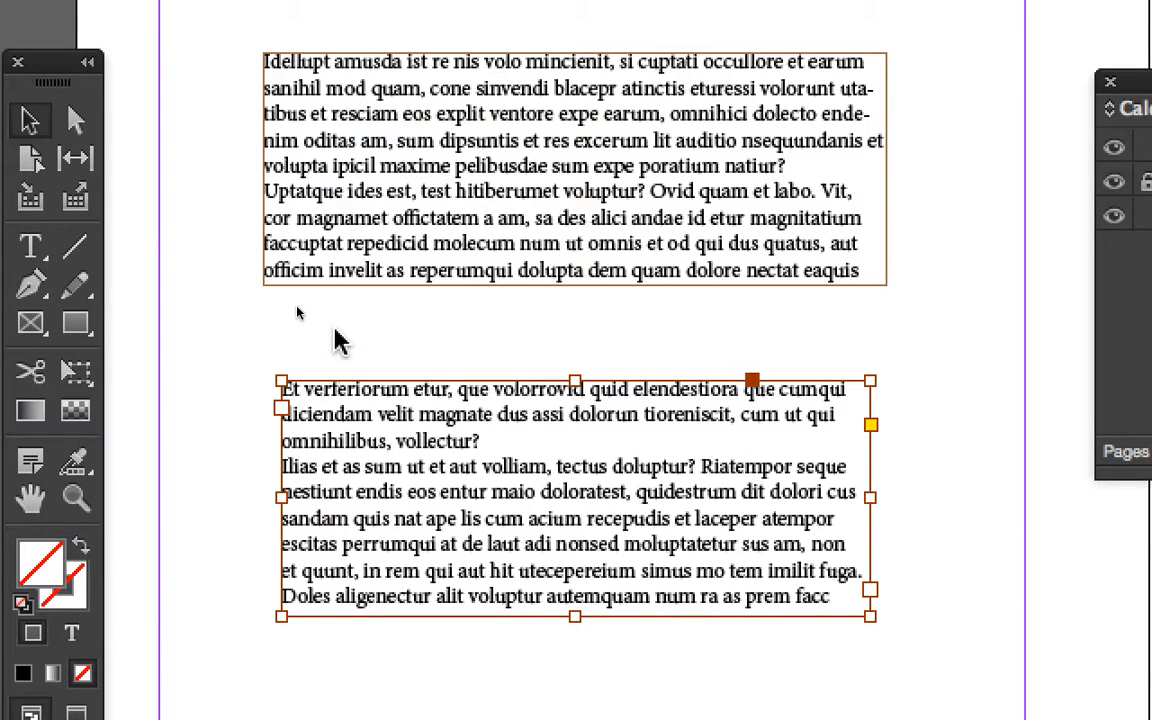
{"action": "scroll", "coordinate": [335, 340], "scroll_direction": "up", "scroll_amount": 1}
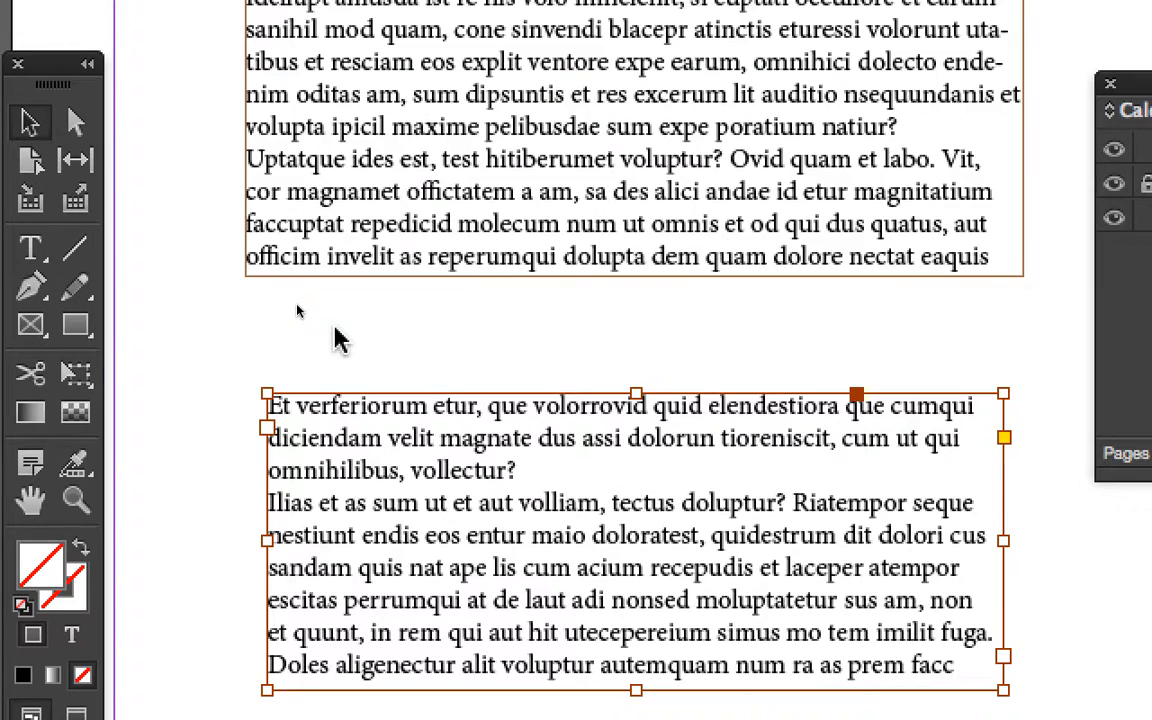
{"action": "scroll", "coordinate": [335, 340], "scroll_direction": "down", "scroll_amount": 1}
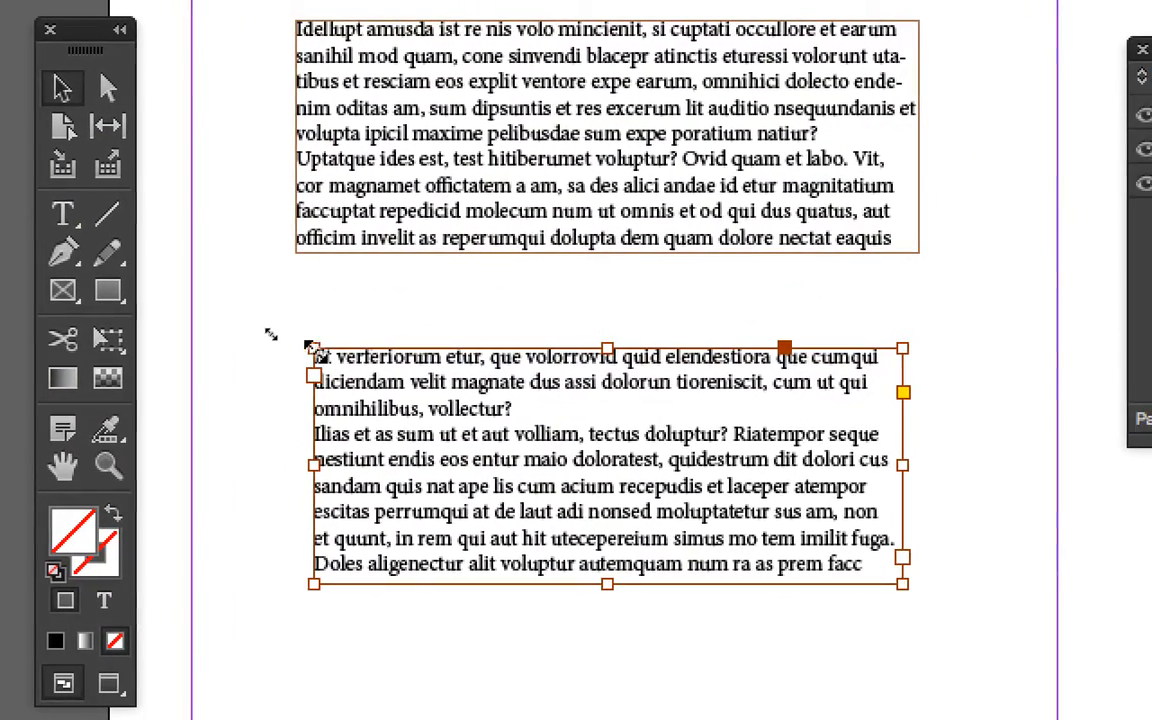
Step: Widen the second text frame to span both side margins of page 12 and shorten it from its lower edge
{"action": "left_click_drag", "start_coordinate": [314, 345], "coordinate": [252, 352]}
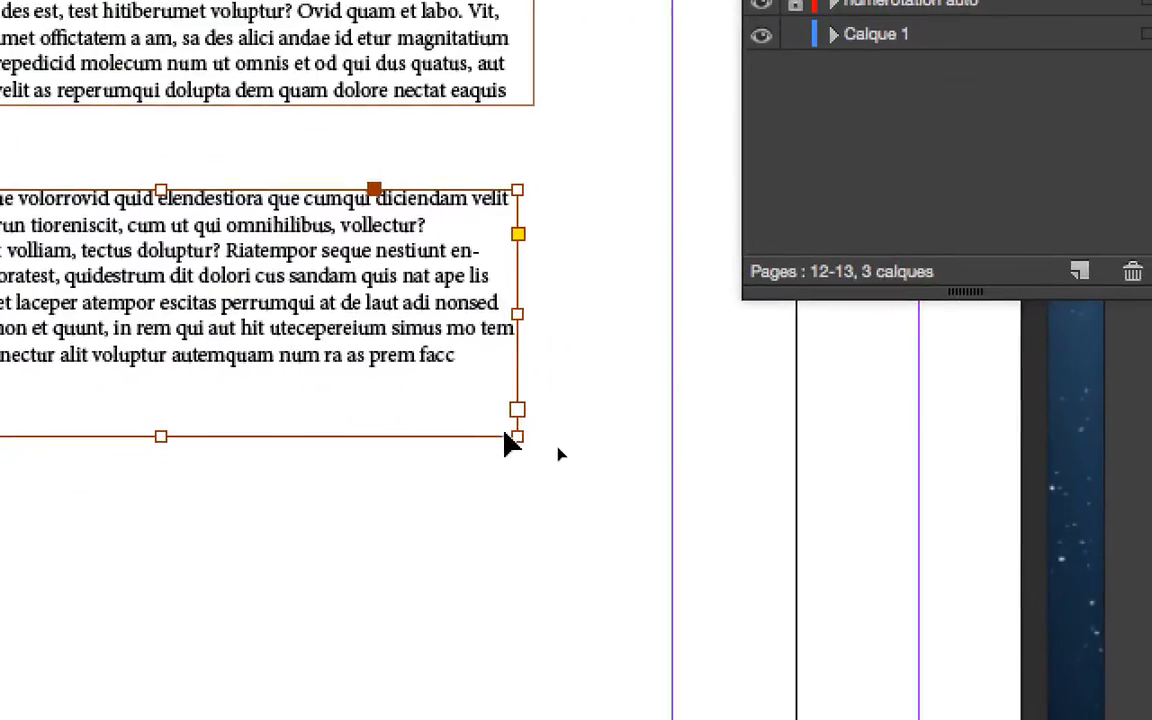
{"action": "left_click_drag", "start_coordinate": [512, 437], "coordinate": [567, 436]}
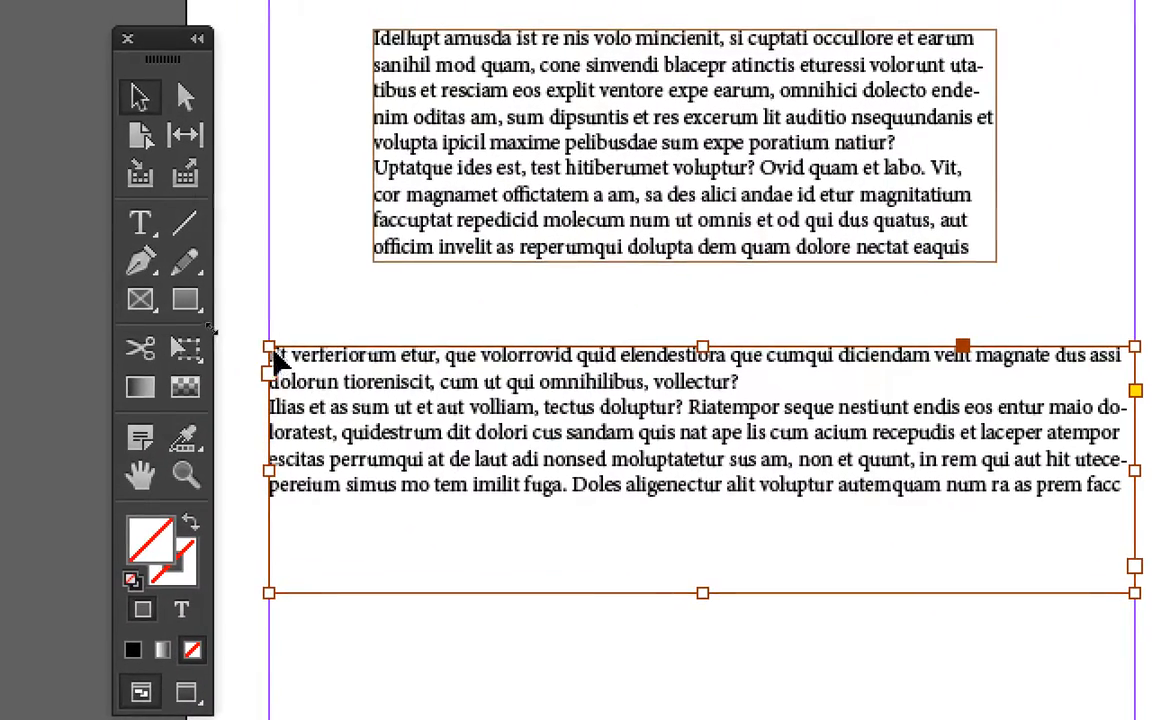
{"action": "mouse_move", "coordinate": [269, 346]}
{"action": "left_mouse_down"}
{"action": "mouse_move", "coordinate": [321, 372]}
{"action": "mouse_move", "coordinate": [278, 372]}
{"action": "mouse_move", "coordinate": [265, 349]}
{"action": "left_mouse_up"}
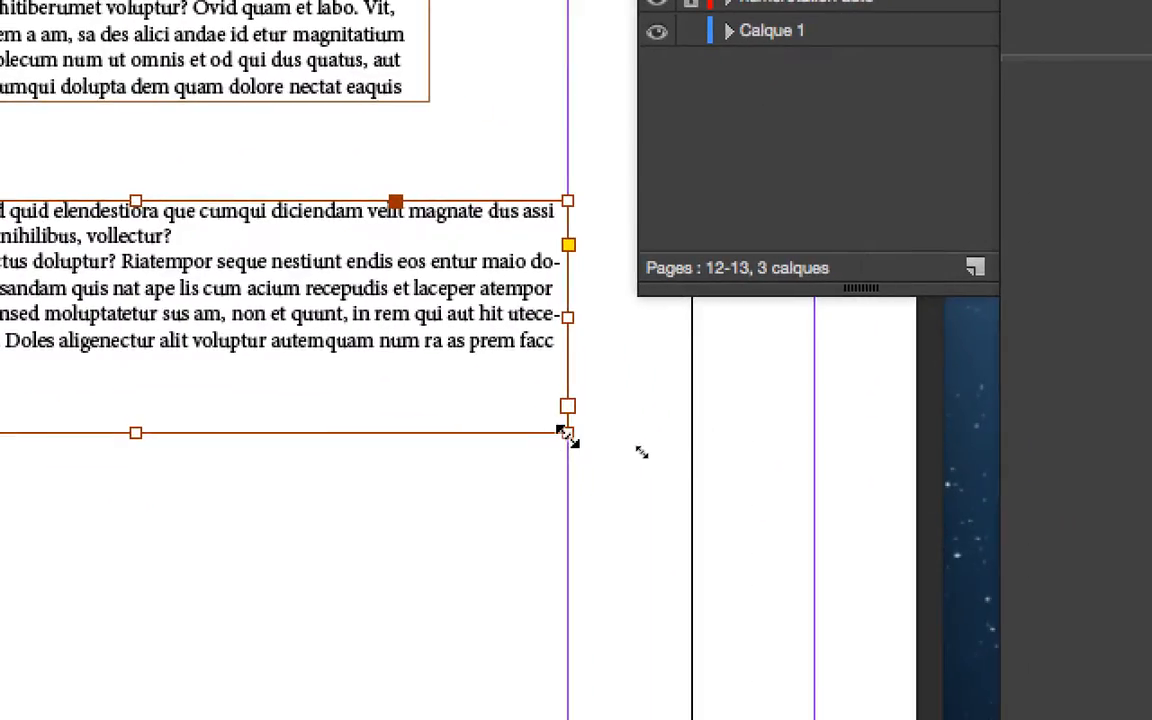
{"action": "mouse_move", "coordinate": [566, 436]}
{"action": "left_mouse_down"}
{"action": "mouse_move", "coordinate": [546, 431]}
{"action": "mouse_move", "coordinate": [569, 437]}
{"action": "left_mouse_up"}
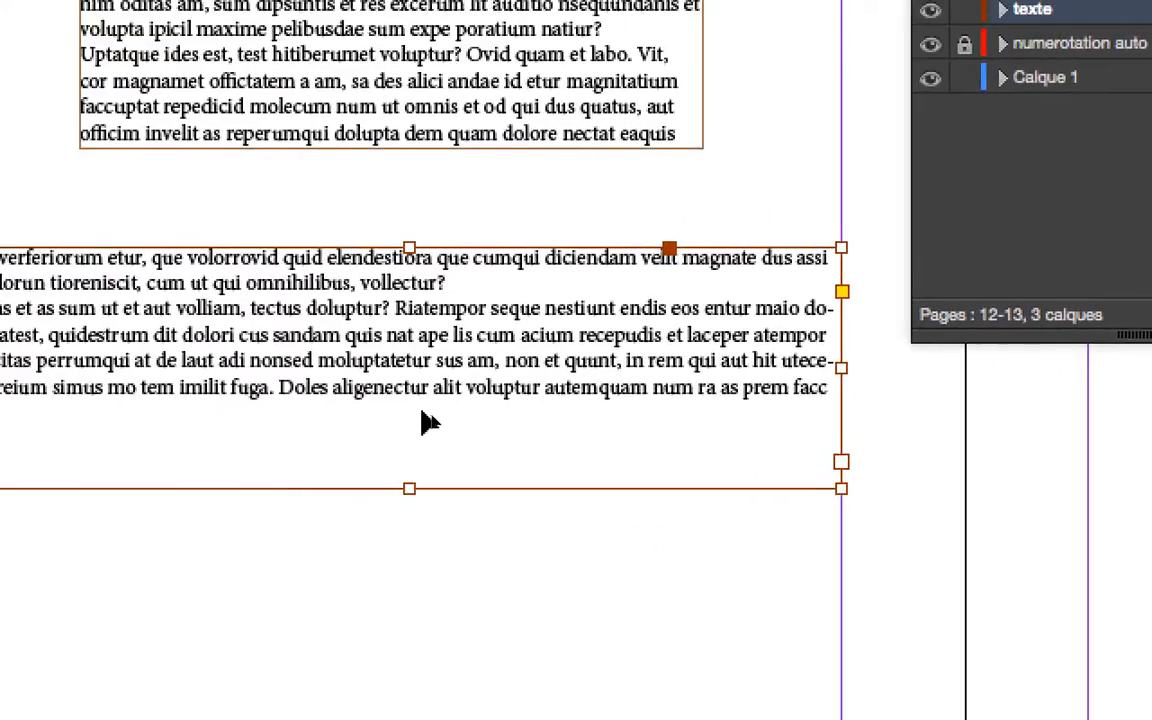
{"action": "left_click_drag", "start_coordinate": [409, 488], "coordinate": [409, 448]}
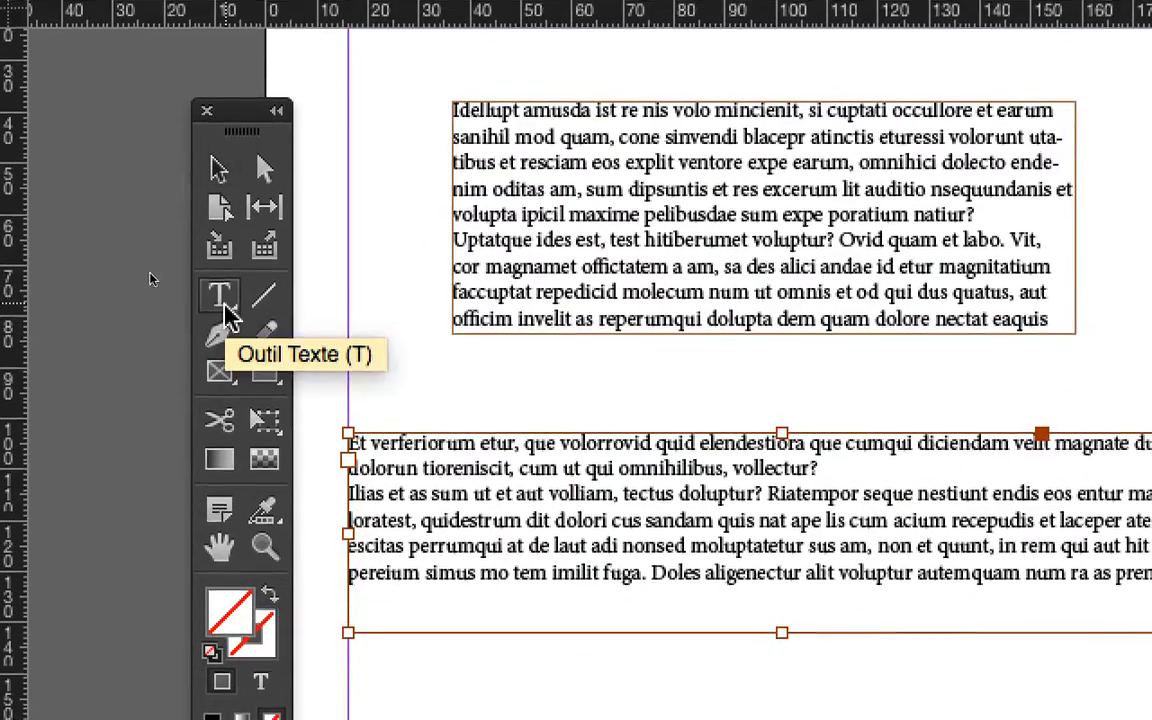
Step: Draw a third text frame about 97.5 × 41 mm below the second one on page 12
{"action": "left_click", "coordinate": [225, 309]}
{"action": "left_click_drag", "start_coordinate": [514, 696], "coordinate": [933, 719]}
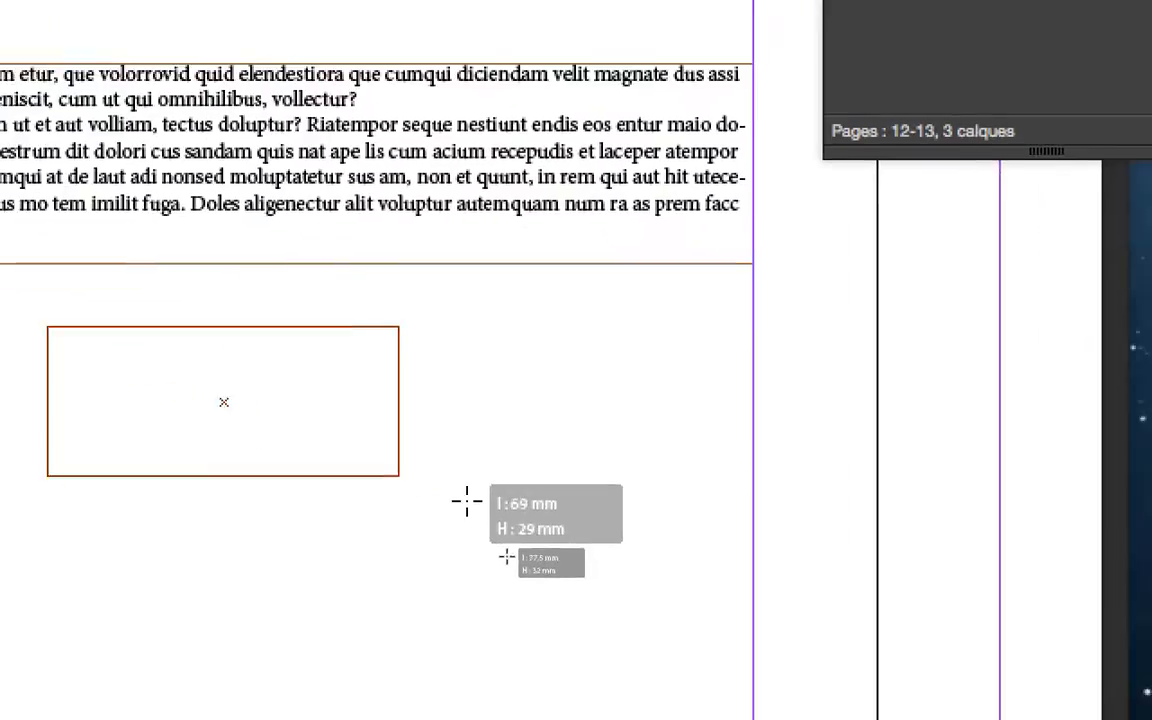
{"action": "left_click_drag", "start_coordinate": [466, 502], "coordinate": [543, 537]}
Step: Fill the third text frame with placeholder text and select the frame as an object
{"action": "right_click", "coordinate": [242, 455]}
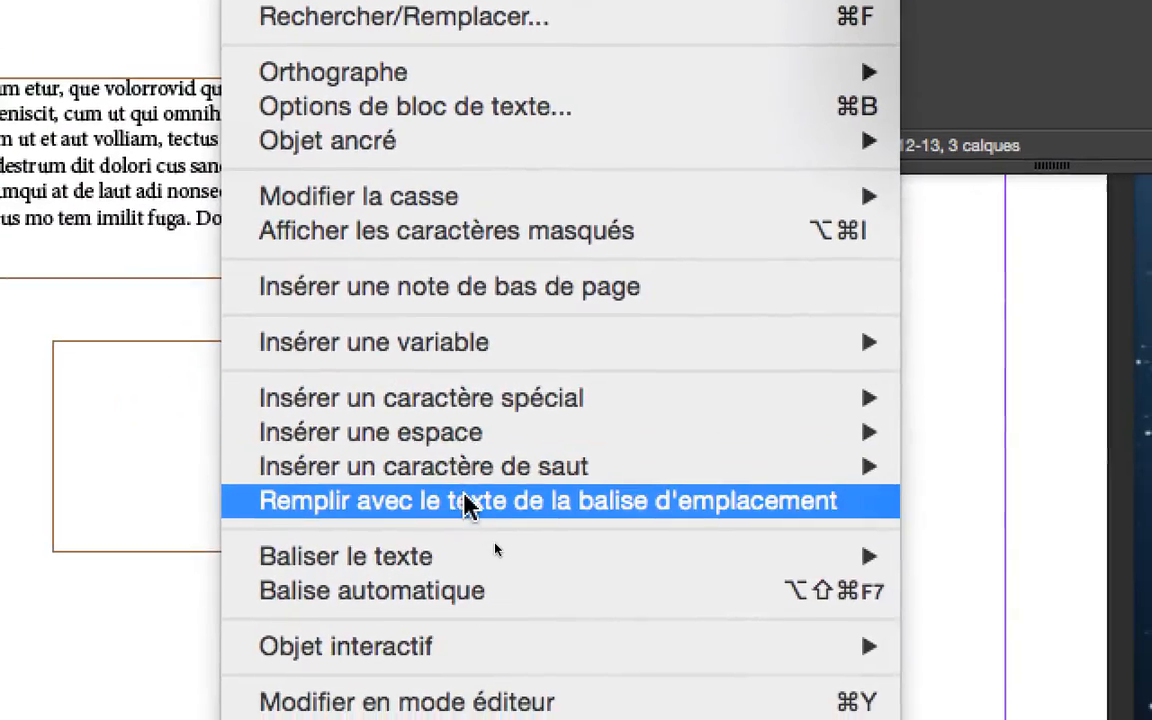
{"action": "left_click", "coordinate": [551, 585]}
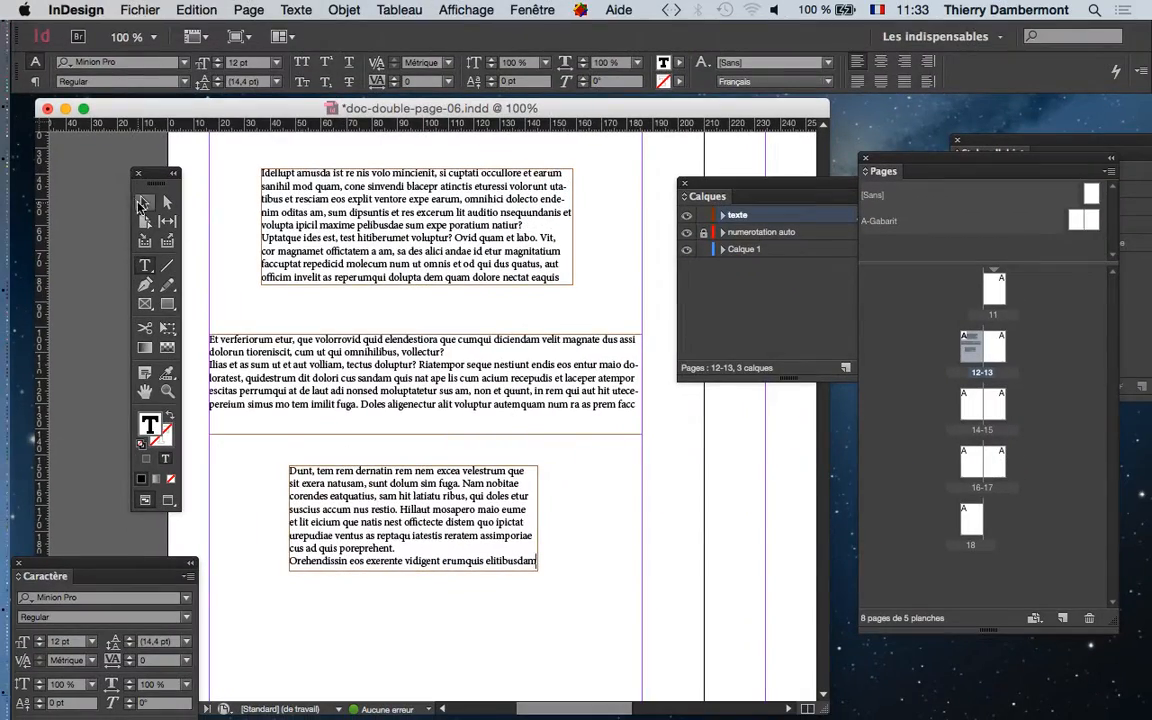
{"action": "key", "text": "Escape"}
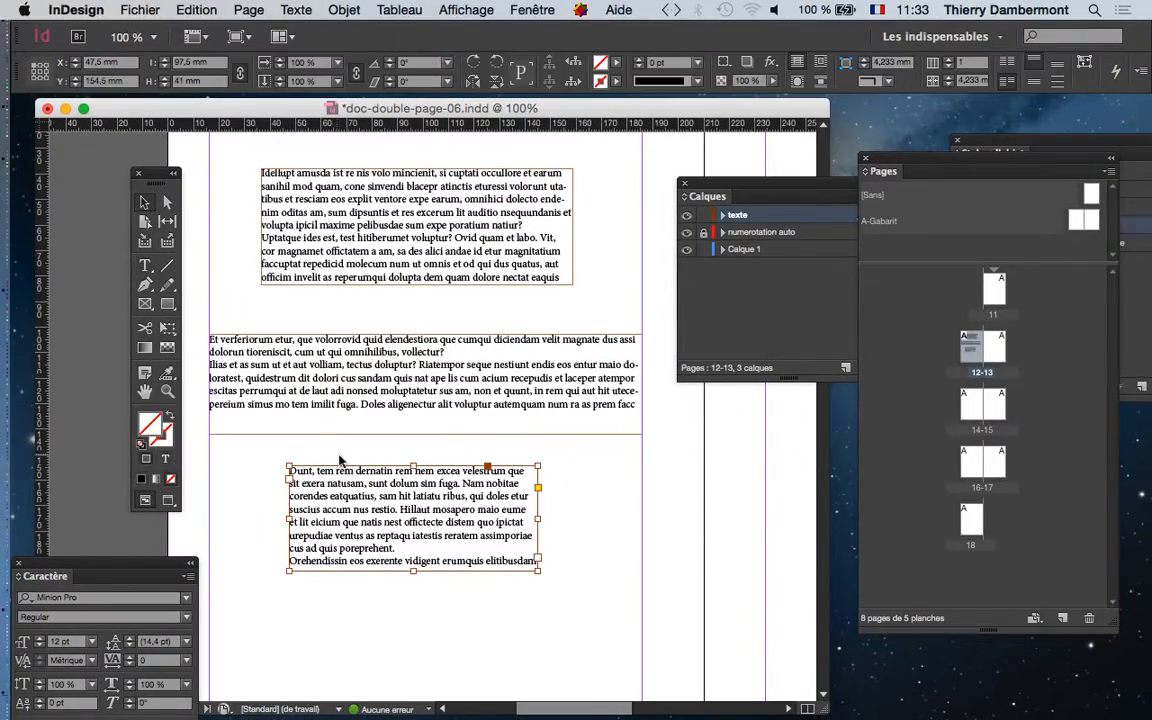
{"action": "left_click_drag", "start_coordinate": [370, 462], "coordinate": [401, 349]}
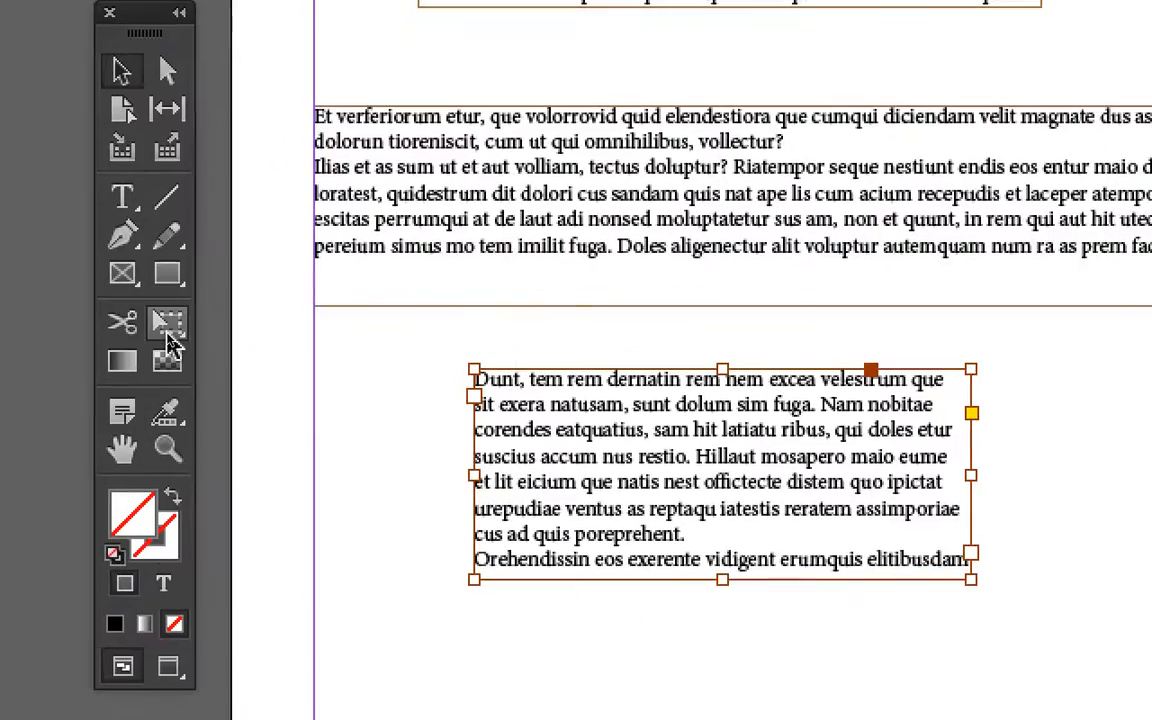
Step: With the Free Transform tool, stretch the third text frame horizontally, together with its text, to both side margins
{"action": "left_click", "coordinate": [168, 336]}
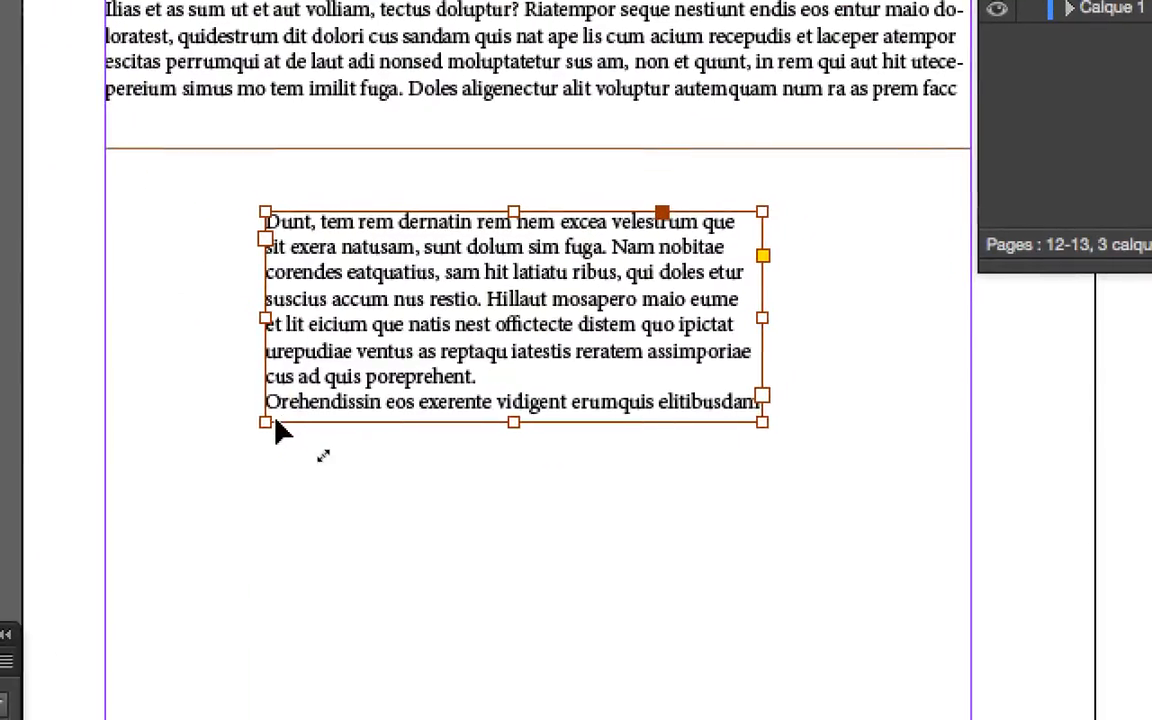
{"action": "left_click_drag", "start_coordinate": [265, 317], "coordinate": [92, 322]}
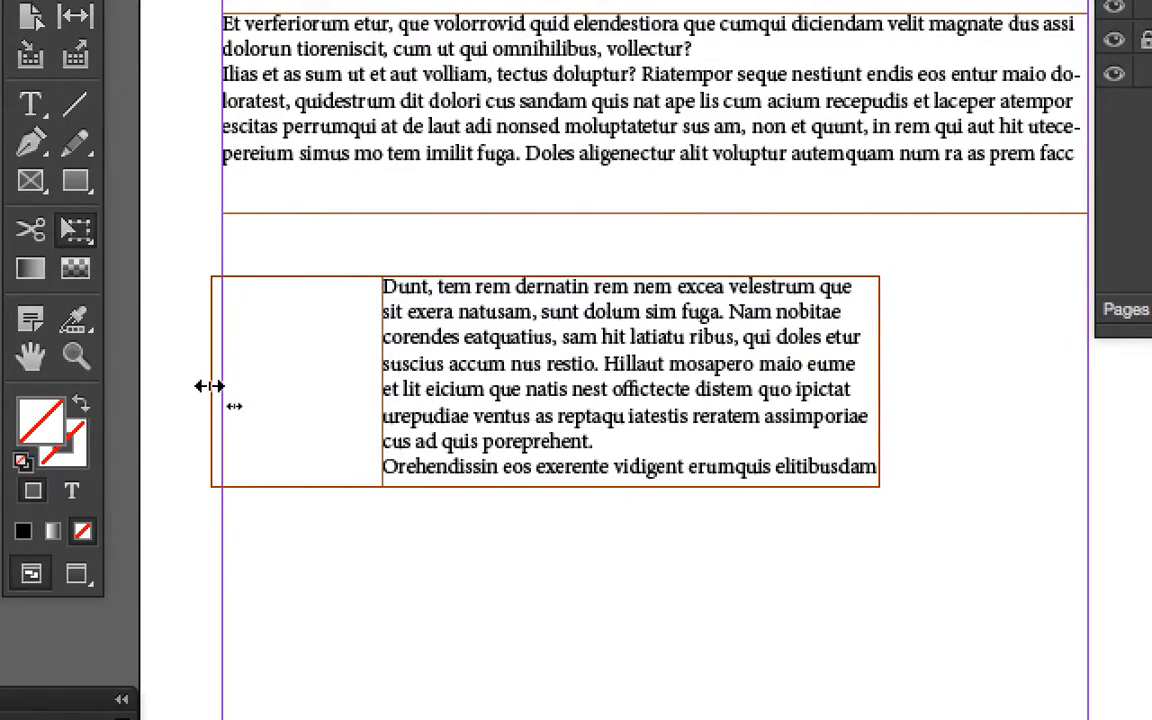
{"action": "left_click_drag", "start_coordinate": [209, 386], "coordinate": [215, 388]}
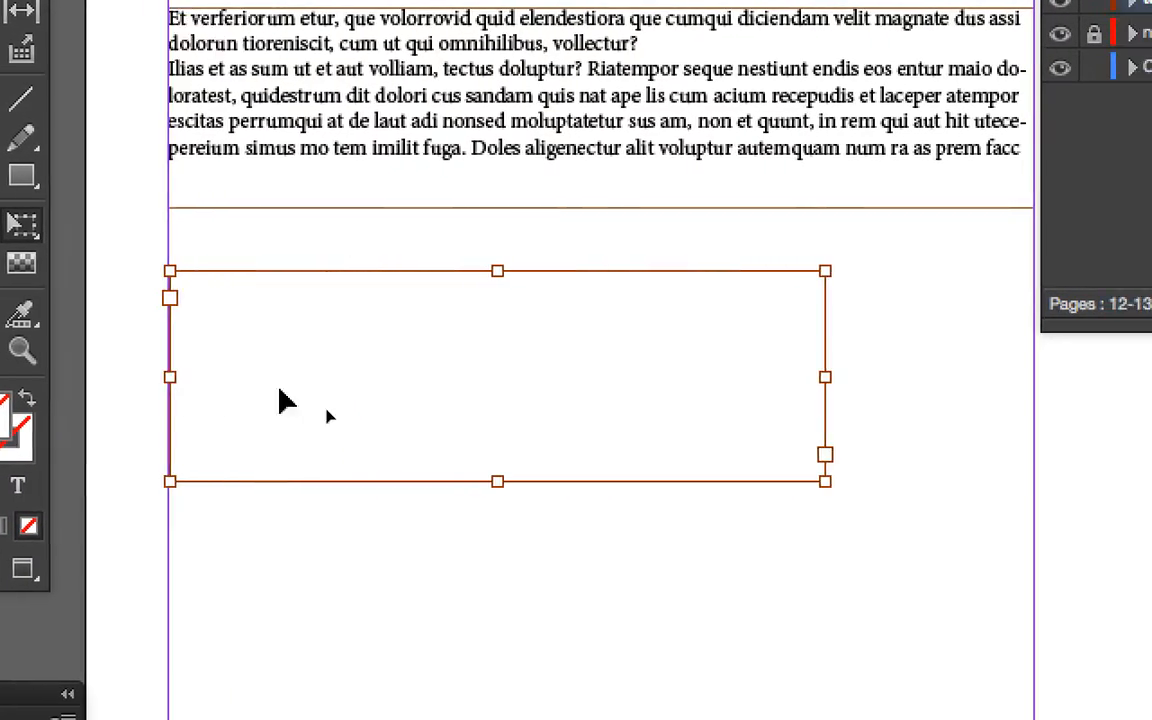
{"action": "left_click_drag", "start_coordinate": [873, 381], "coordinate": [943, 381]}
{"action": "left_click_drag", "start_coordinate": [468, 386], "coordinate": [606, 386]}
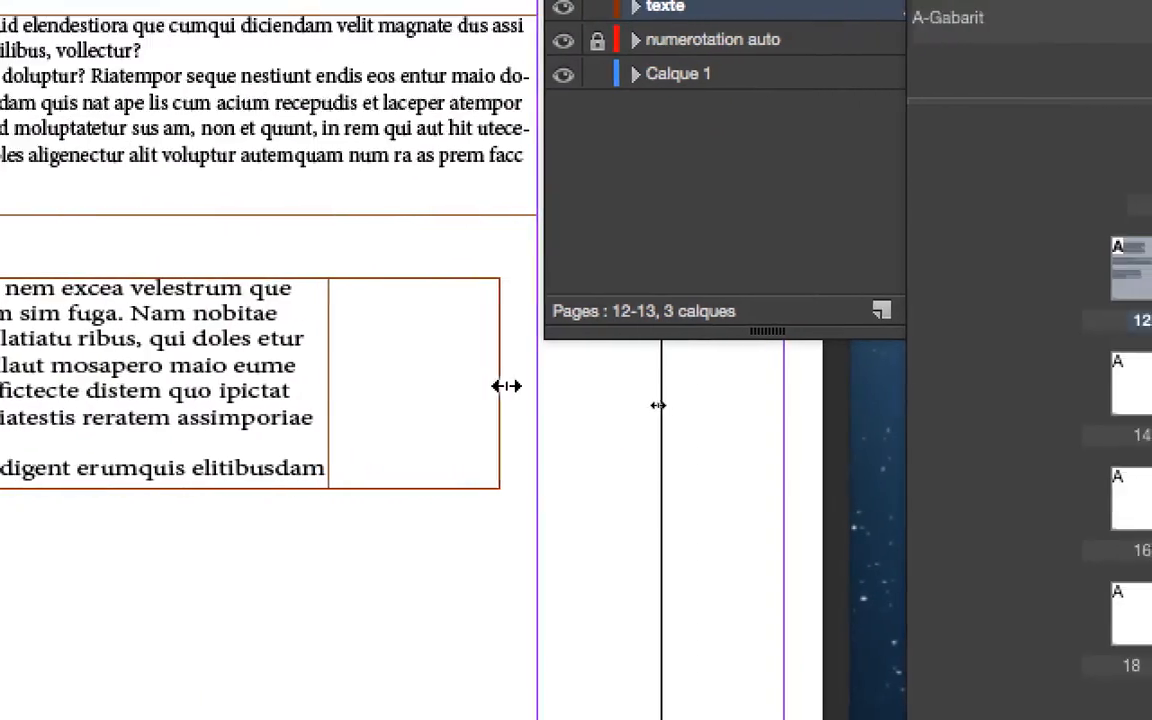
{"action": "left_click_drag", "start_coordinate": [520, 386], "coordinate": [521, 386]}
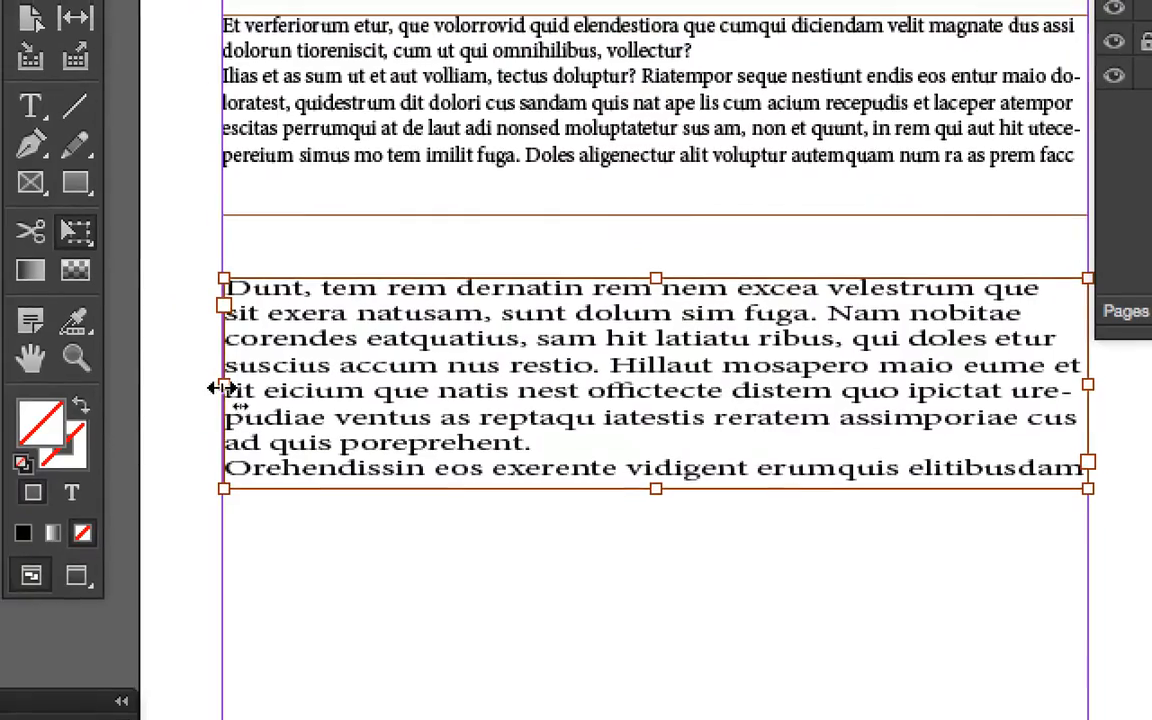
{"action": "left_click_drag", "start_coordinate": [318, 473], "coordinate": [362, 476]}
{"action": "mouse_move", "coordinate": [239, 388]}
{"action": "left_mouse_down"}
{"action": "mouse_move", "coordinate": [187, 384]}
{"action": "mouse_move", "coordinate": [218, 387]}
{"action": "left_mouse_up"}
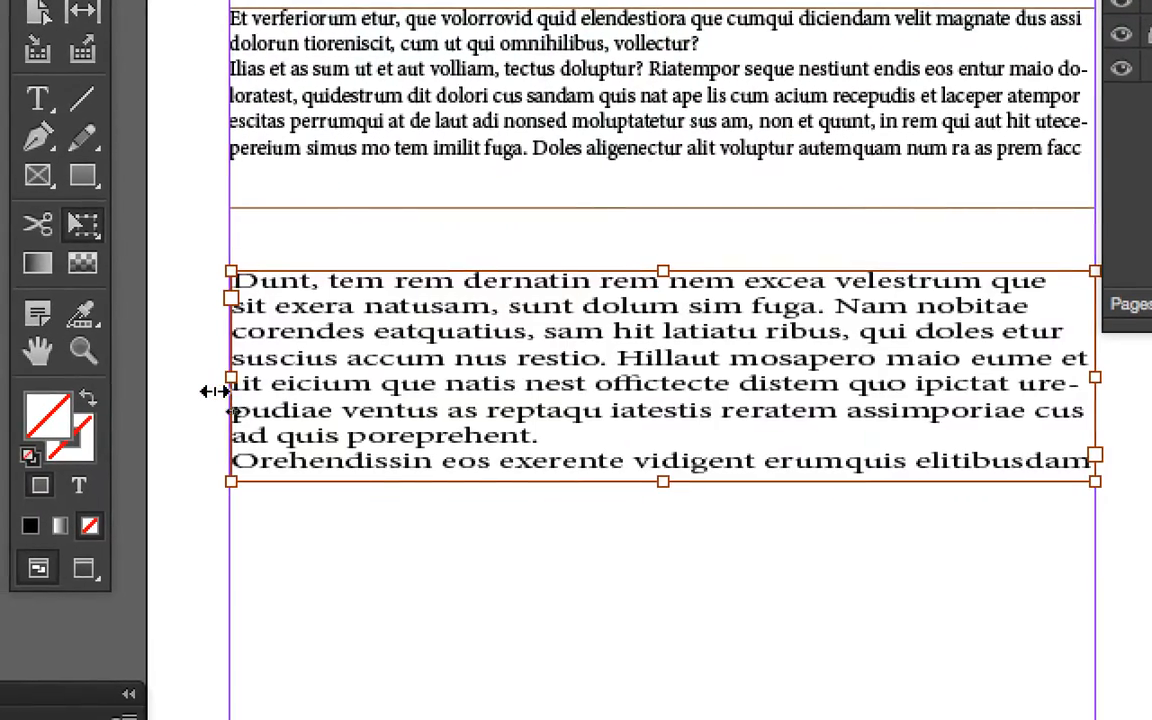
Step: Undo the horizontal stretching of the third text frame
{"action": "key", "text": "super+z"}
{"action": "key", "text": "super+z"}
{"action": "key", "text": "super+z"}
{"action": "key", "text": "super+z"}
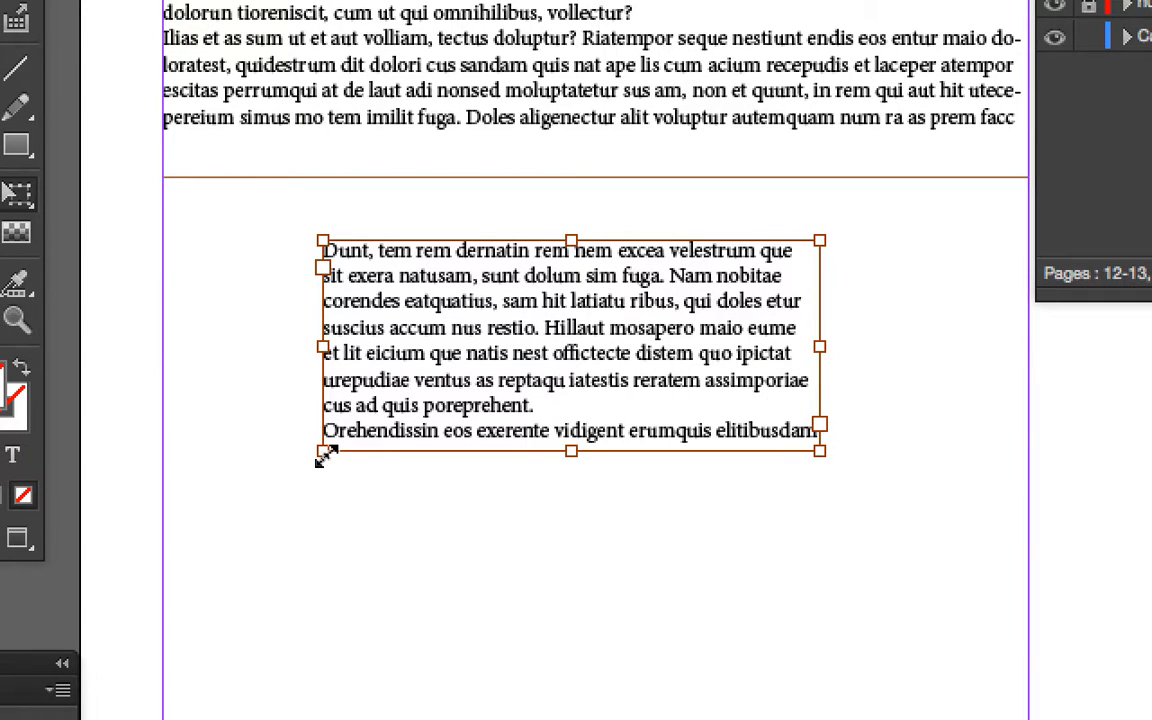
Step: Scale the third text frame and its text proportionally to about 169.9 × 71.5 mm, spanning the side margins
{"action": "left_click_drag", "start_coordinate": [325, 454], "coordinate": [265, 489]}
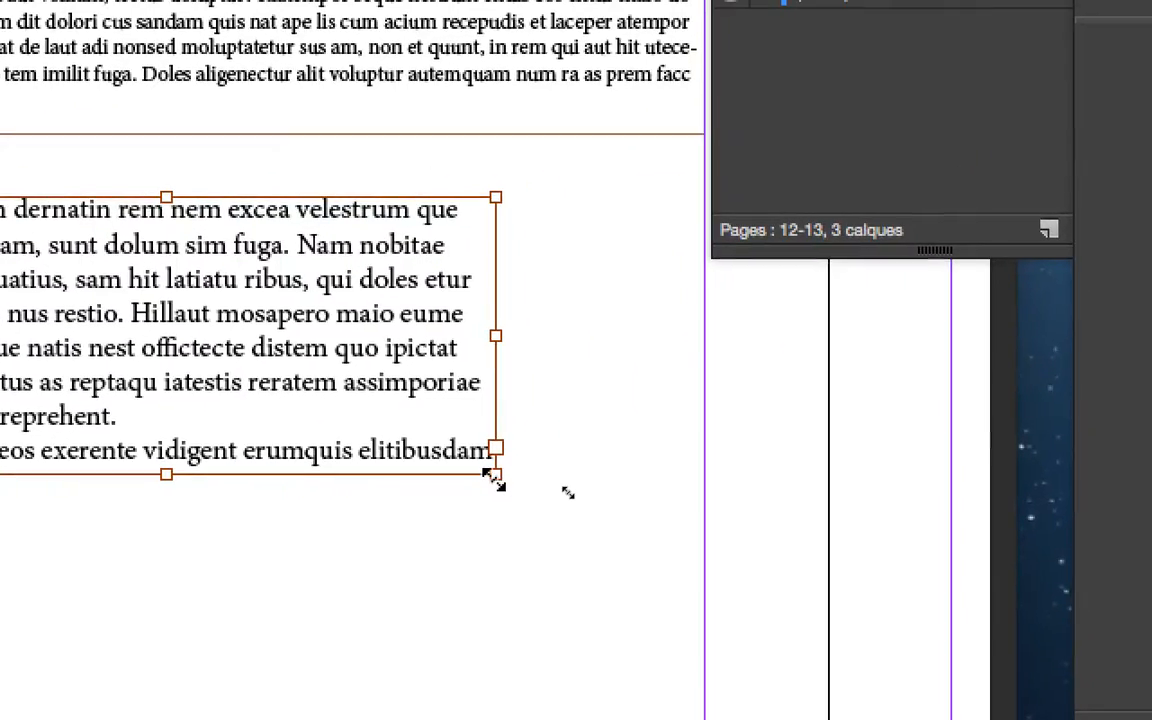
{"action": "left_click_drag", "start_coordinate": [494, 478], "coordinate": [687, 594]}
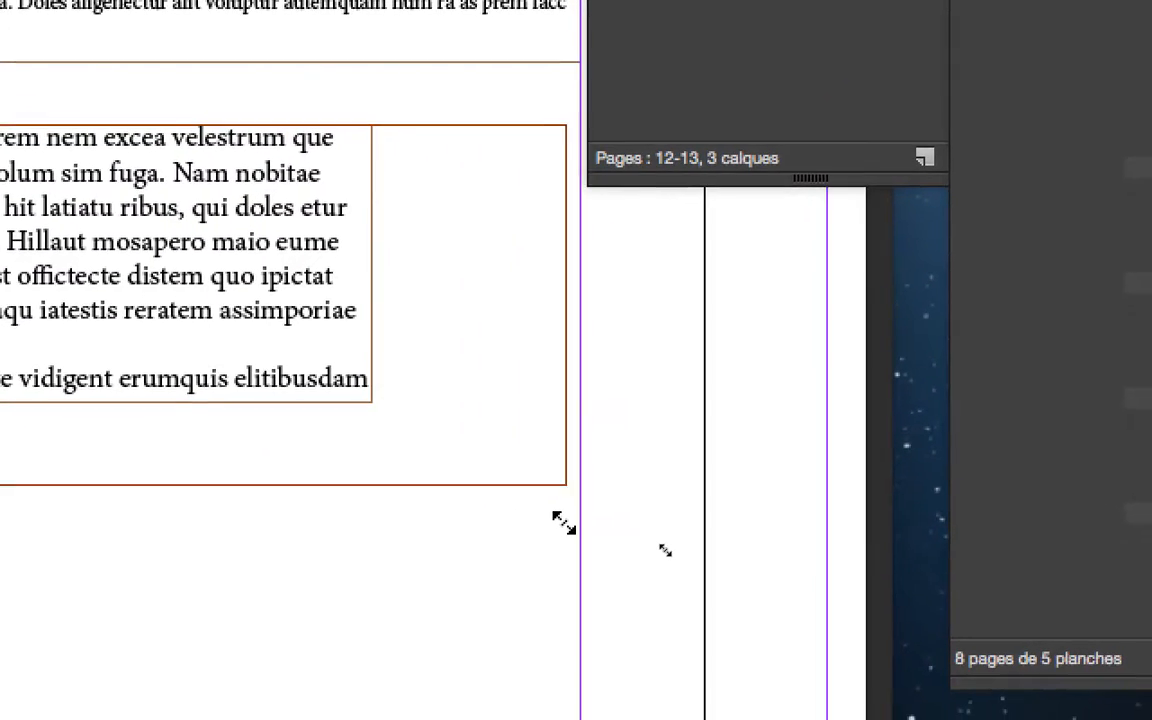
{"action": "left_click_drag", "start_coordinate": [563, 523], "coordinate": [566, 526]}
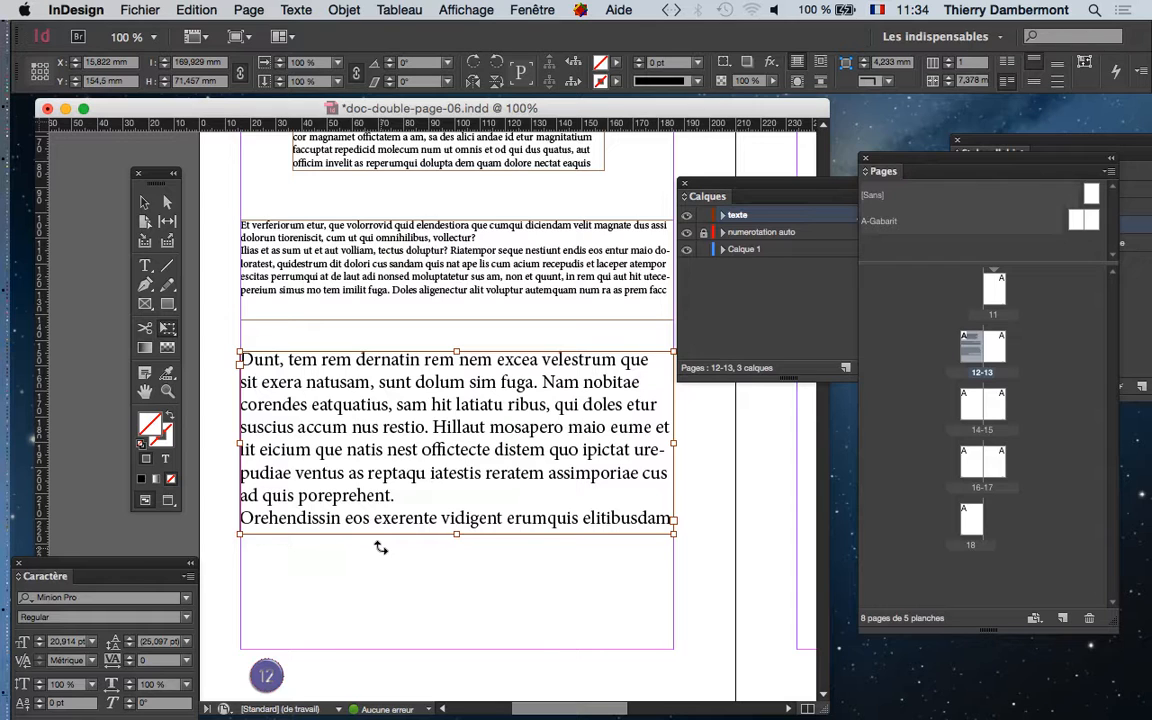
Step: Move the layers panel aside and, with the Selection tool, extend the third text frame's lower edge to the page's lower margin
{"action": "left_click_drag", "start_coordinate": [708, 200], "coordinate": [745, 176]}
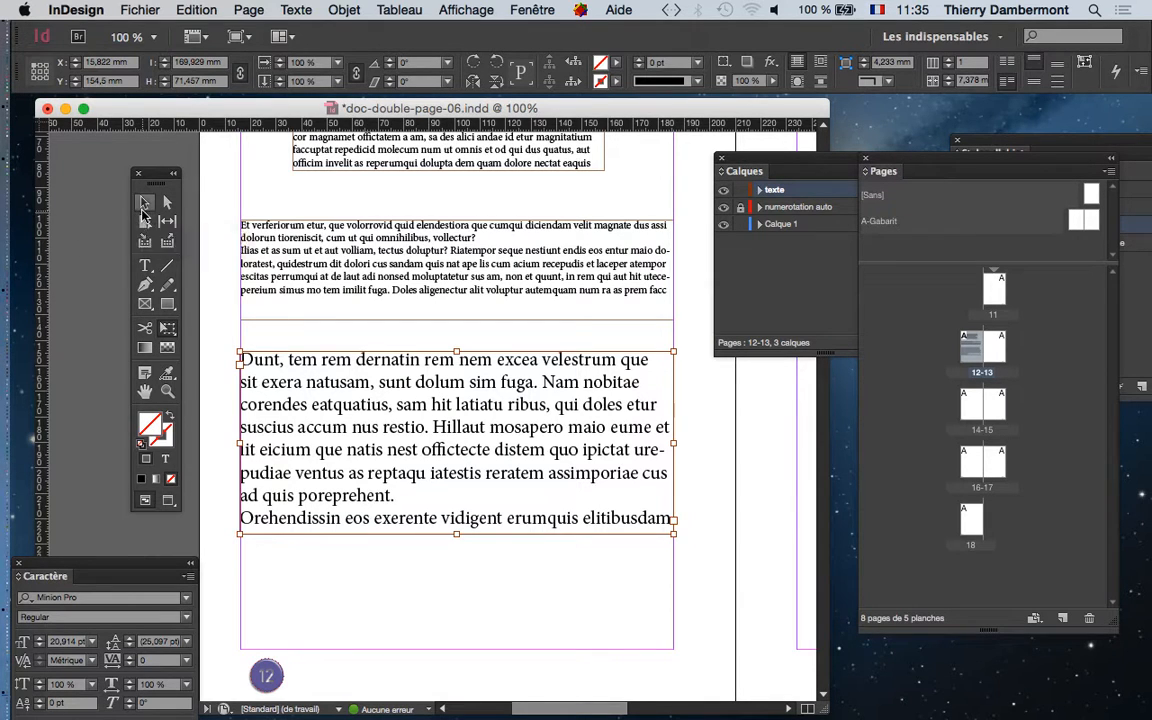
{"action": "left_click", "coordinate": [143, 203]}
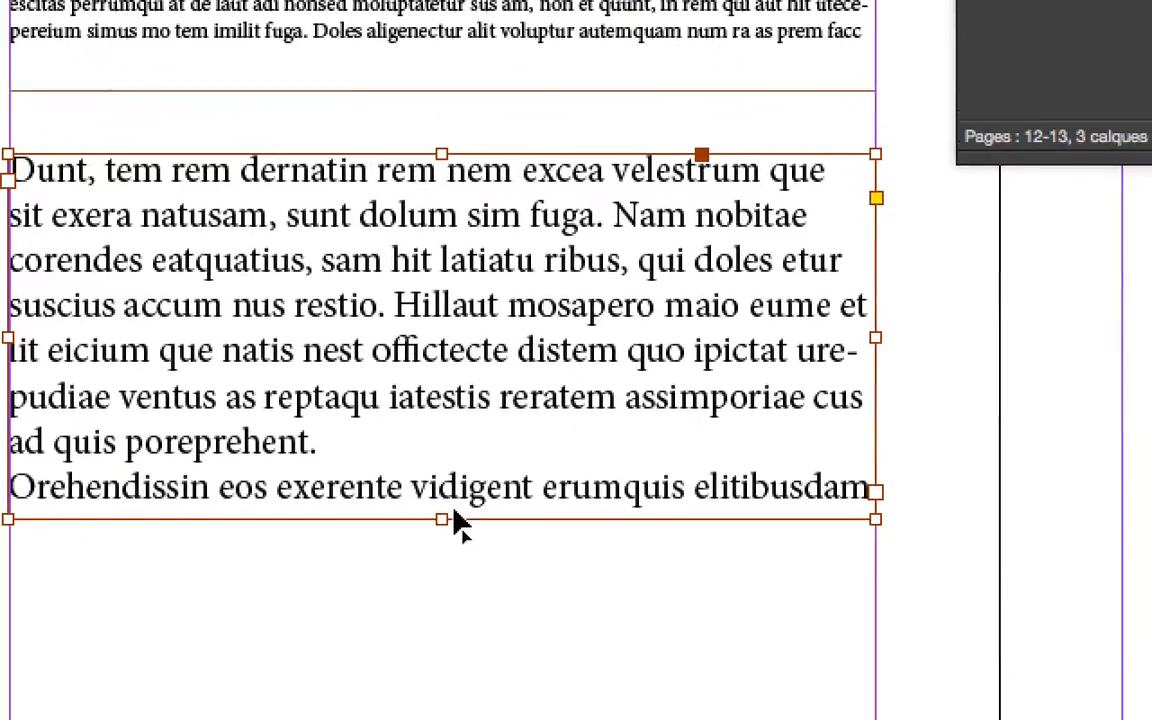
{"action": "left_click_drag", "start_coordinate": [481, 603], "coordinate": [482, 719]}
{"action": "left_click_drag", "start_coordinate": [450, 573], "coordinate": [437, 638]}
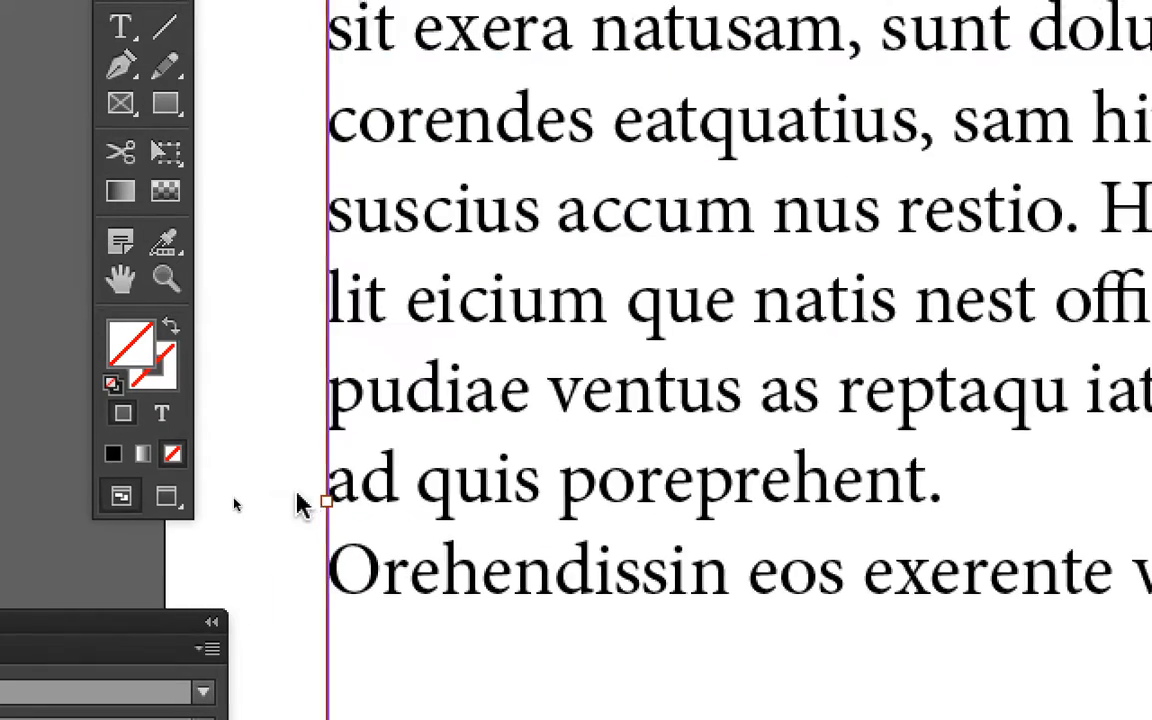
Step: Align the third text frame's left edge exactly with the left page margin of page 12
{"action": "scroll", "coordinate": [300, 505], "scroll_direction": "up", "scroll_amount": 3}
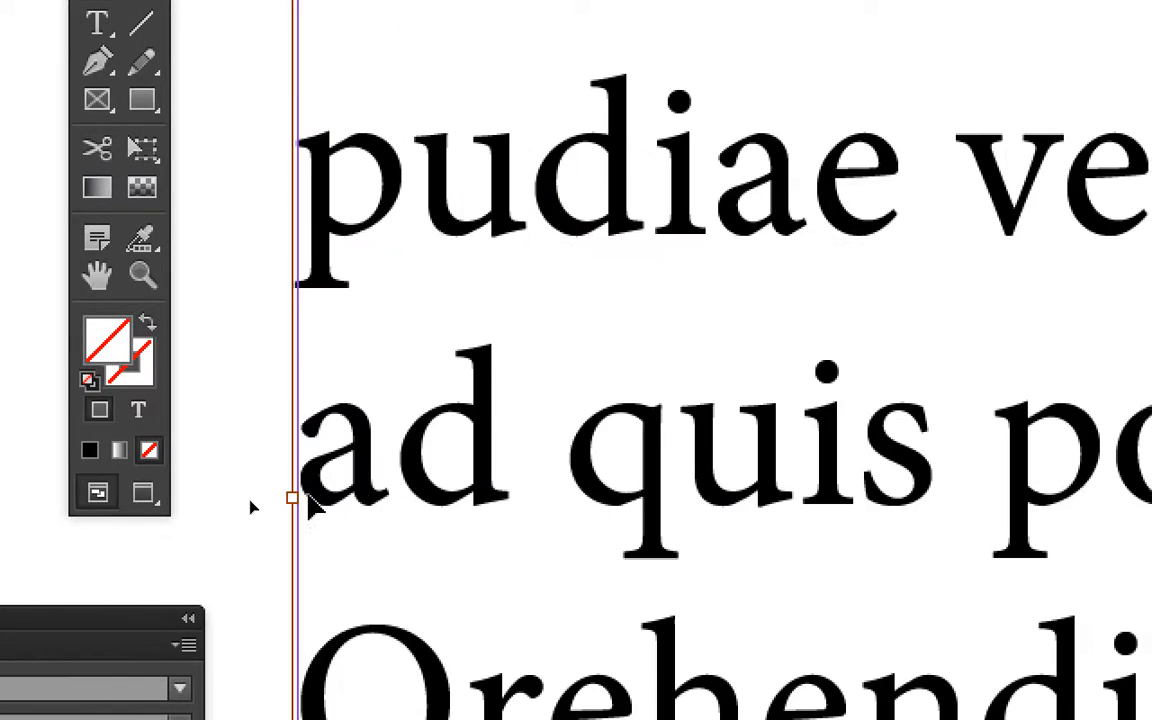
{"action": "scroll", "coordinate": [303, 499], "scroll_direction": "up", "scroll_amount": 2}
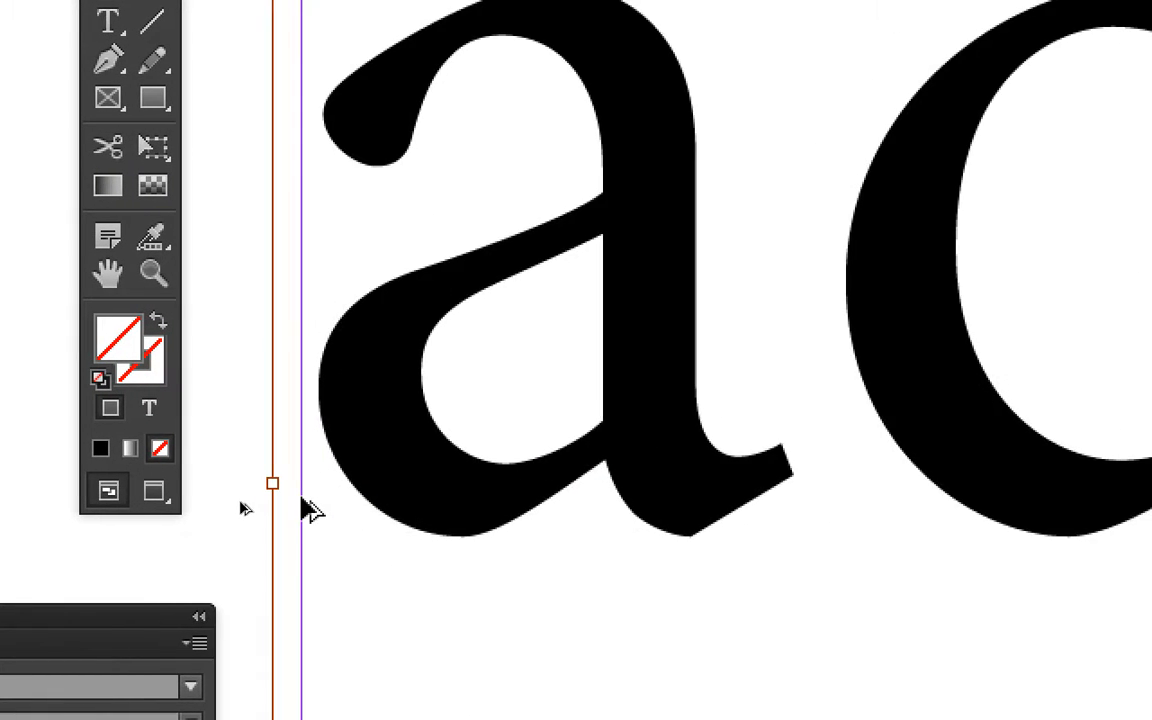
{"action": "scroll", "coordinate": [303, 499], "scroll_direction": "down", "scroll_amount": 2}
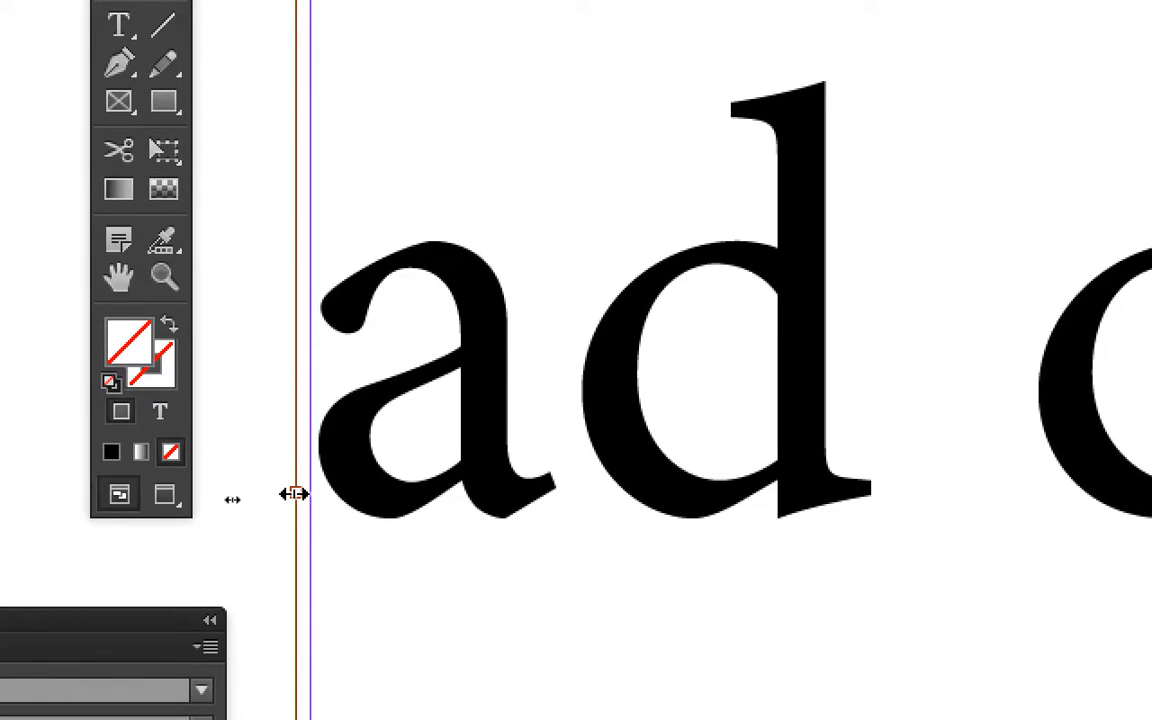
{"action": "left_click_drag", "start_coordinate": [294, 493], "coordinate": [310, 494]}
{"action": "scroll", "coordinate": [305, 497], "scroll_direction": "down", "scroll_amount": 4}
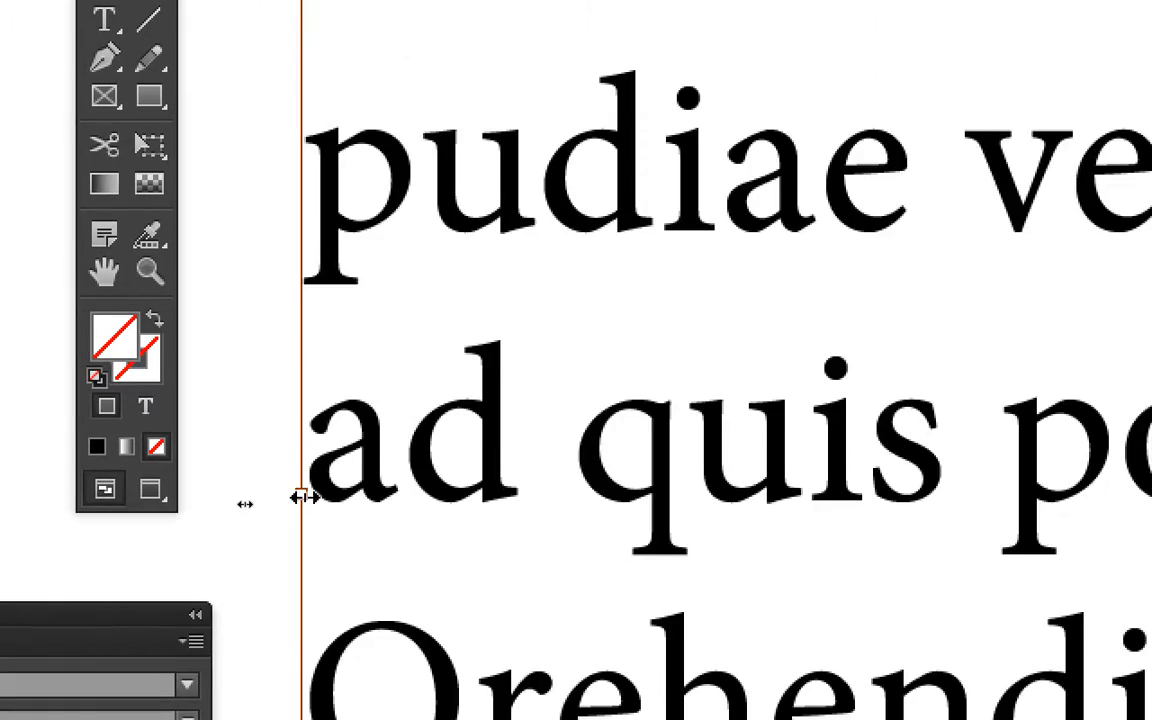
{"action": "scroll", "coordinate": [307, 497], "scroll_direction": "down", "scroll_amount": 1}
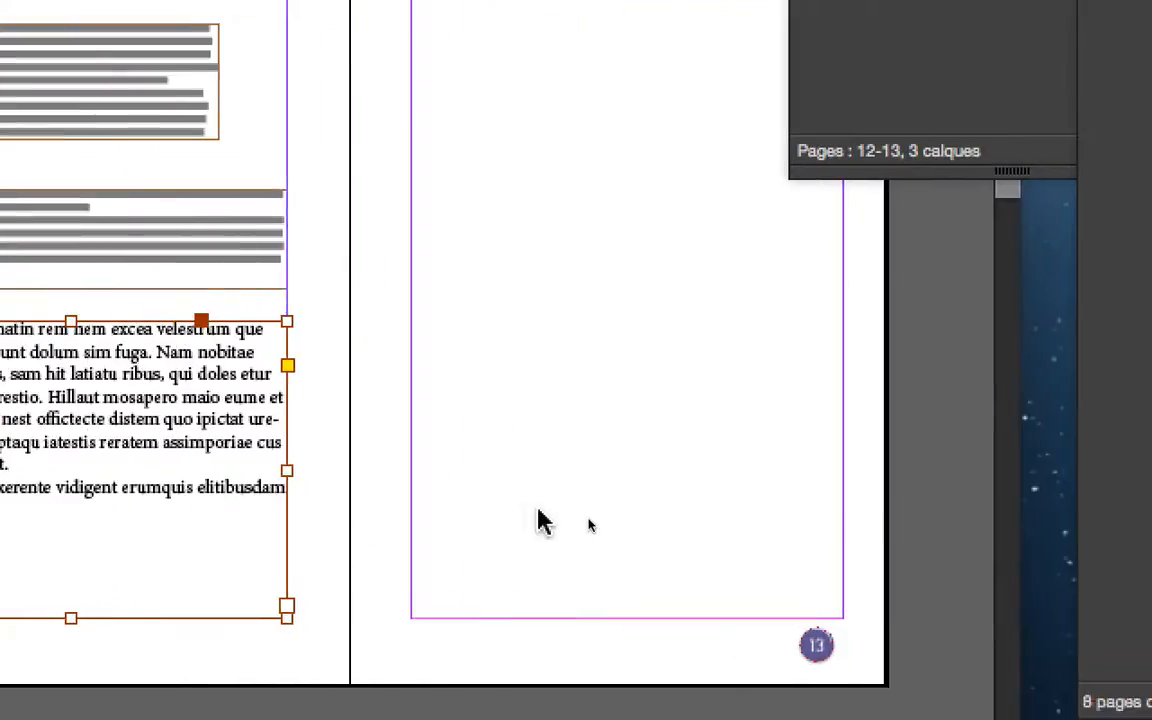
Step: Align the third text frame's right edge exactly with the right page margin of page 12
{"action": "scroll", "coordinate": [965, 500], "scroll_direction": "up", "scroll_amount": 4}
{"action": "scroll", "coordinate": [446, 495], "scroll_direction": "up", "scroll_amount": 3}
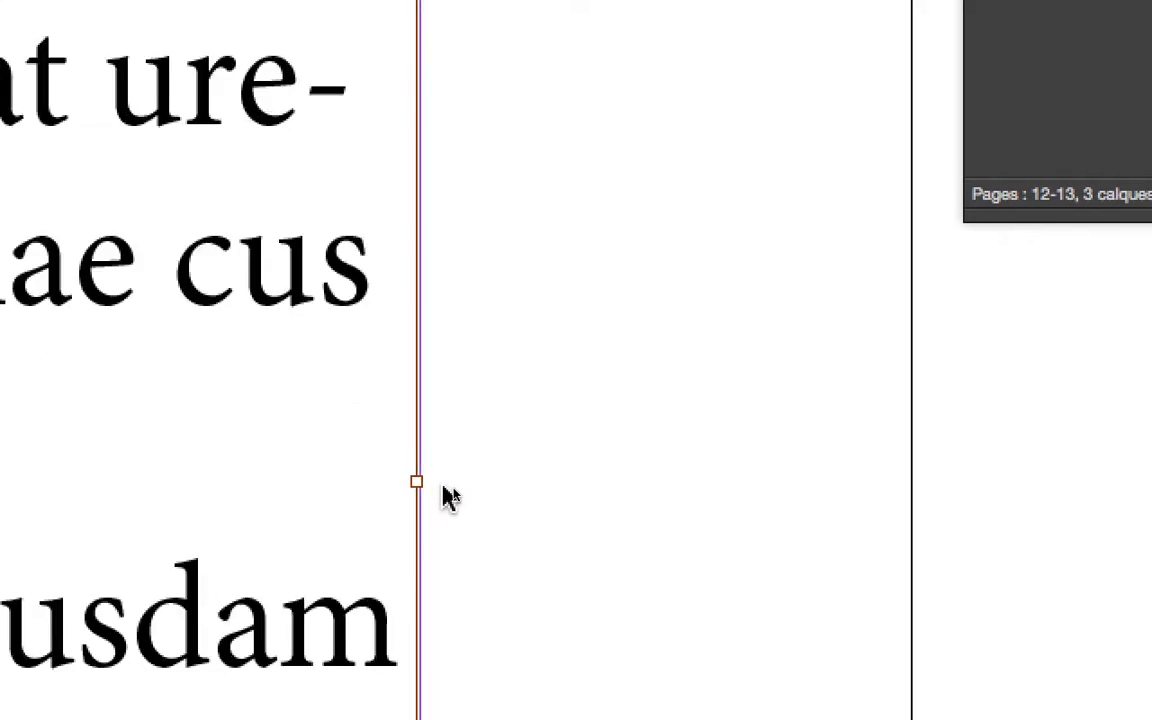
{"action": "left_click_drag", "start_coordinate": [368, 471], "coordinate": [415, 484]}
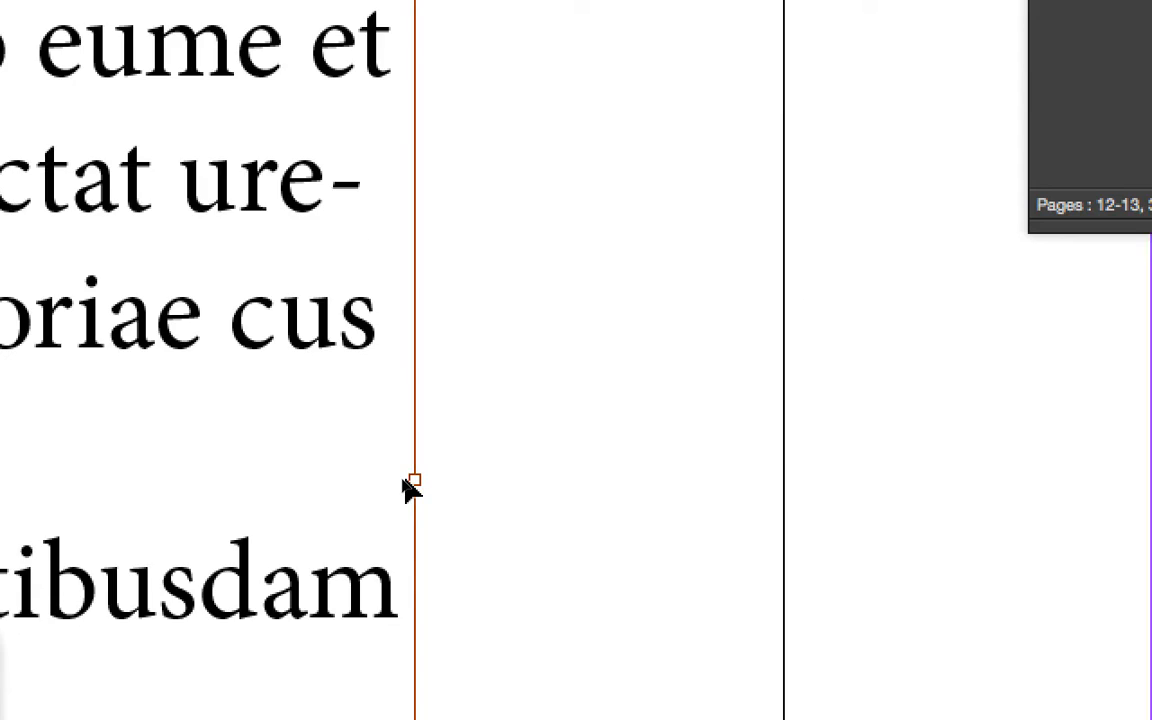
{"action": "scroll", "coordinate": [410, 487], "scroll_direction": "down", "scroll_amount": 5}
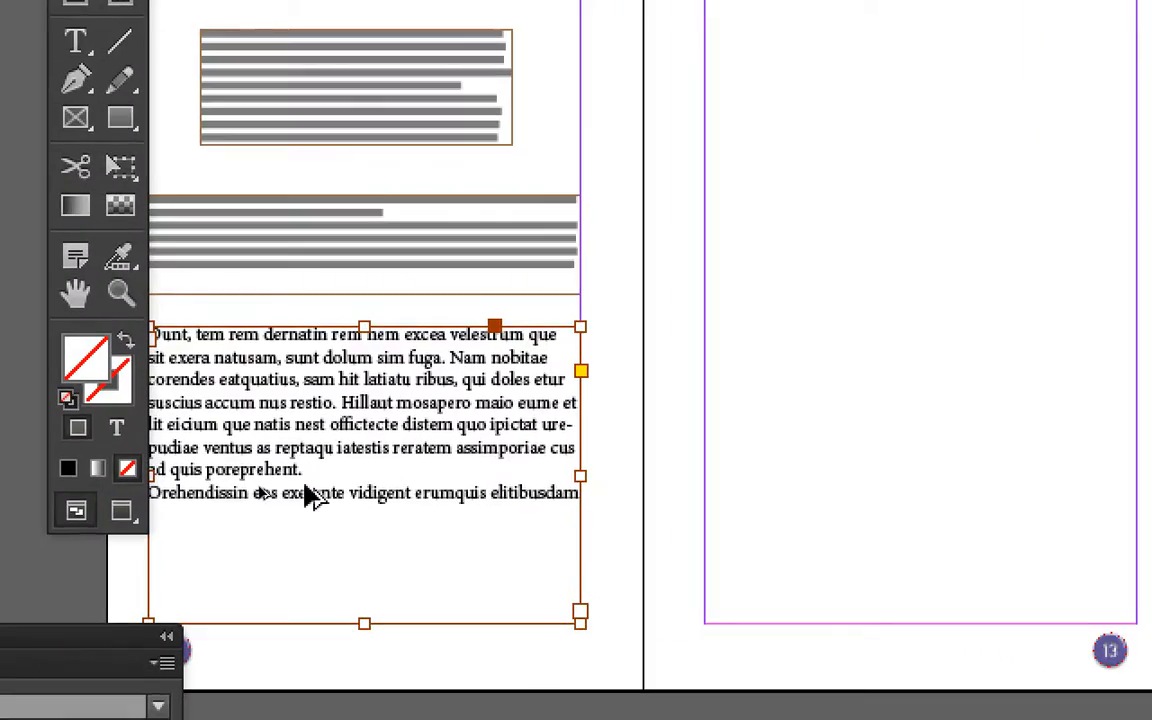
Step: Lower the third text frame's upper edge so the frame is about 82 mm high
{"action": "key", "text": "space"}
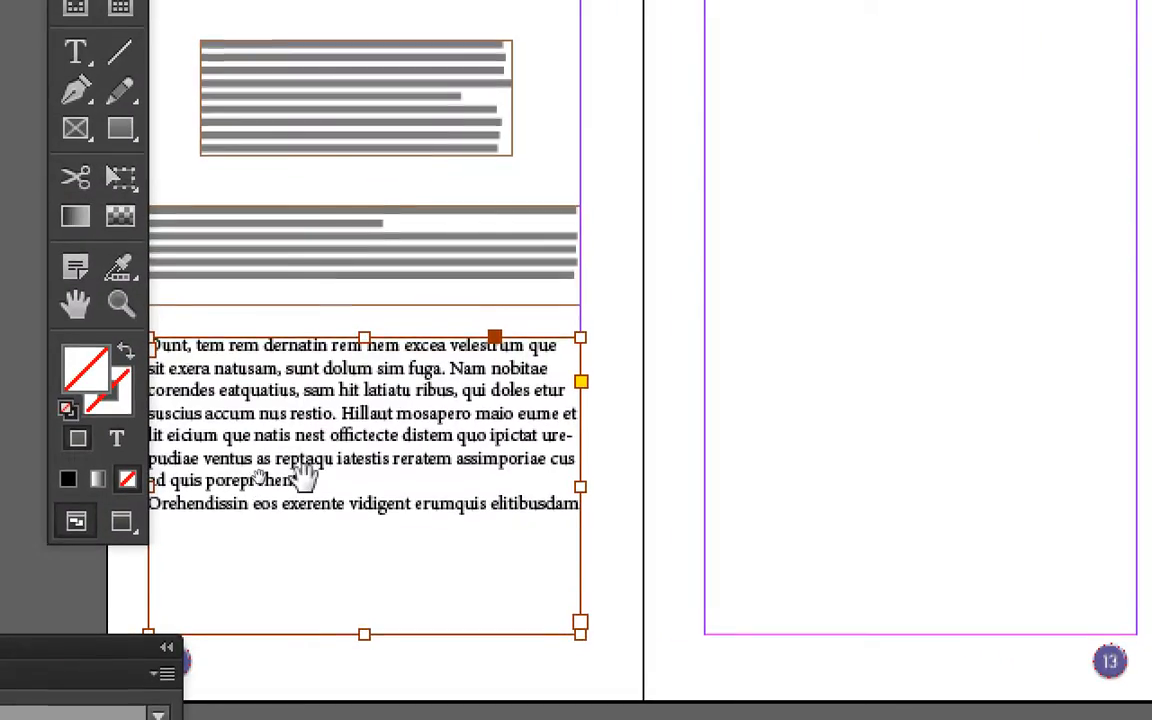
{"action": "left_click_drag", "start_coordinate": [303, 474], "coordinate": [378, 498]}
{"action": "scroll", "coordinate": [380, 500], "scroll_direction": "up", "scroll_amount": 2}
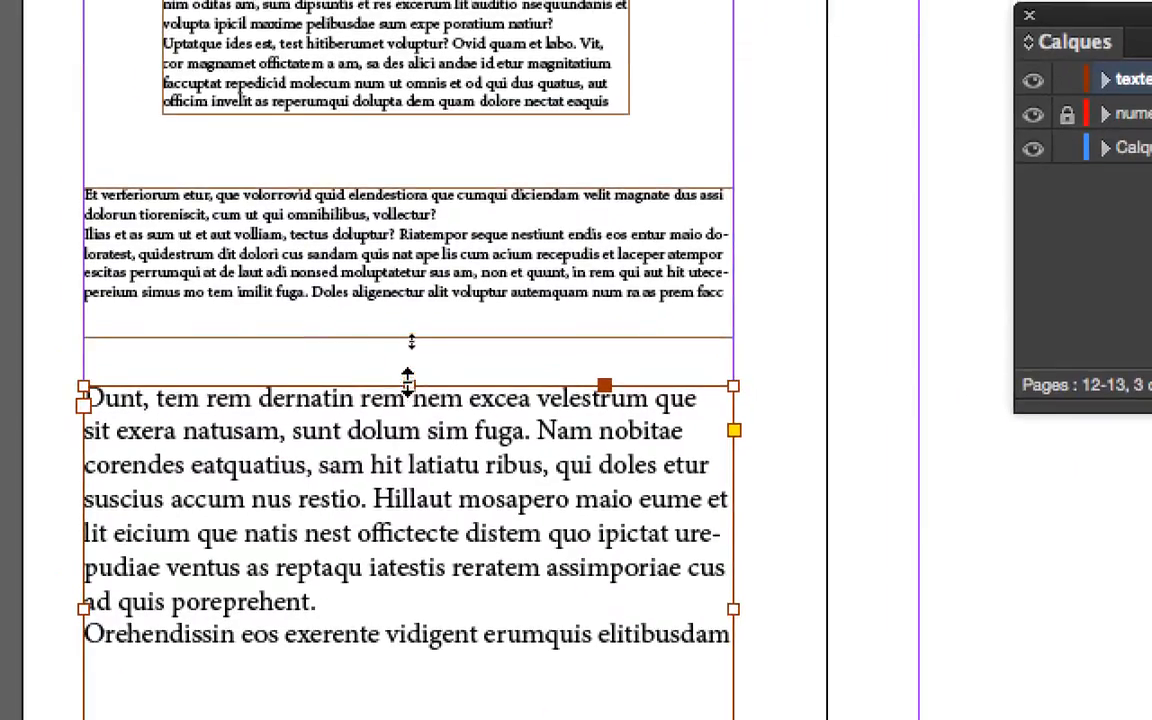
{"action": "left_click_drag", "start_coordinate": [294, 242], "coordinate": [298, 373]}
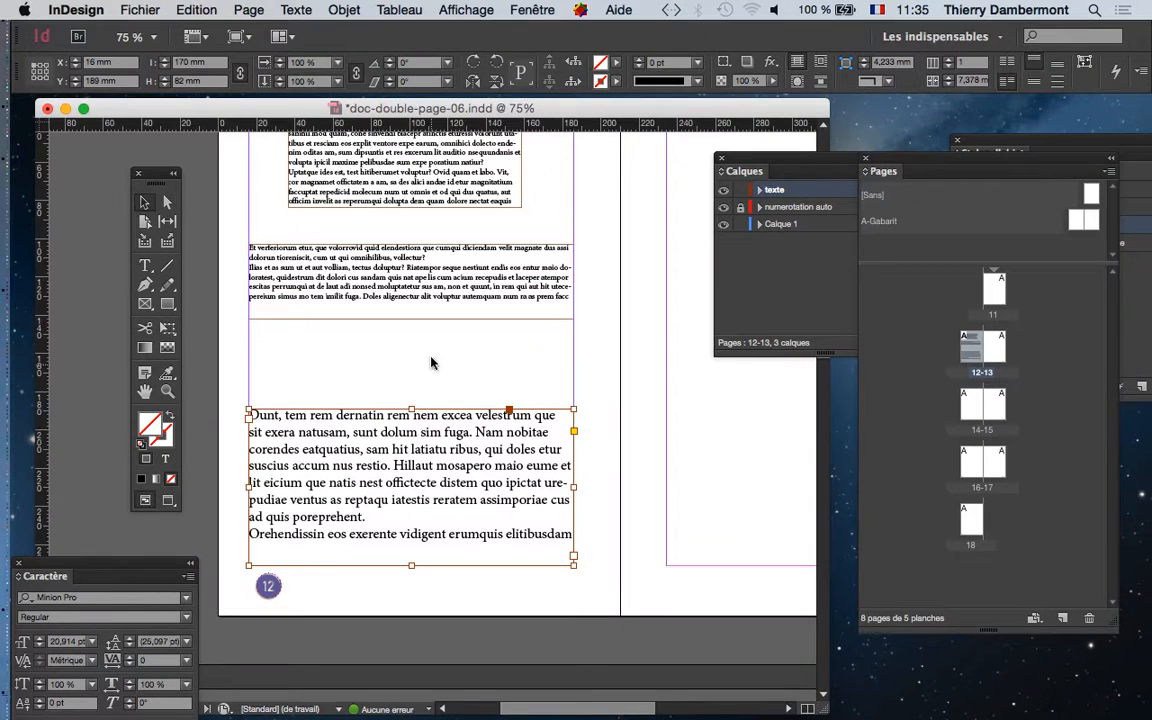
Step: Examine how the text in the three frames on page 12 is rendered at 75%, 50% and 25% zoom
{"action": "scroll", "coordinate": [432, 362], "scroll_direction": "down", "scroll_amount": 1}
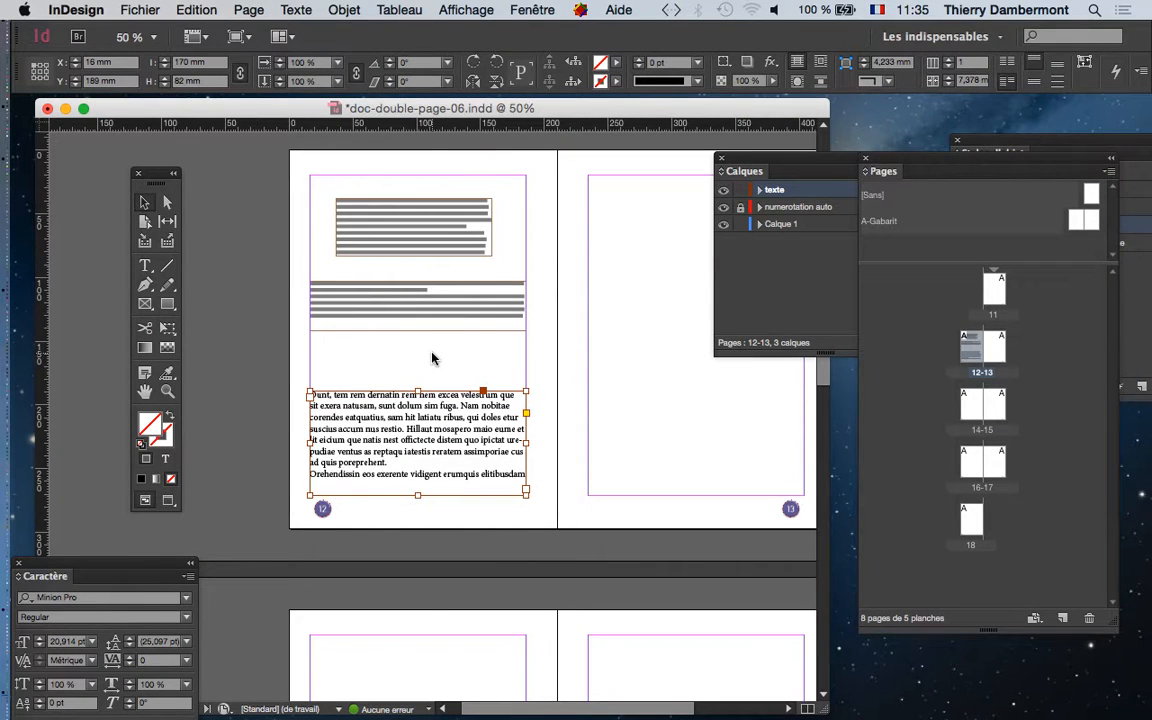
{"action": "scroll", "coordinate": [432, 340], "scroll_direction": "up", "scroll_amount": 1}
{"action": "scroll", "coordinate": [432, 330], "scroll_direction": "down", "scroll_amount": 1}
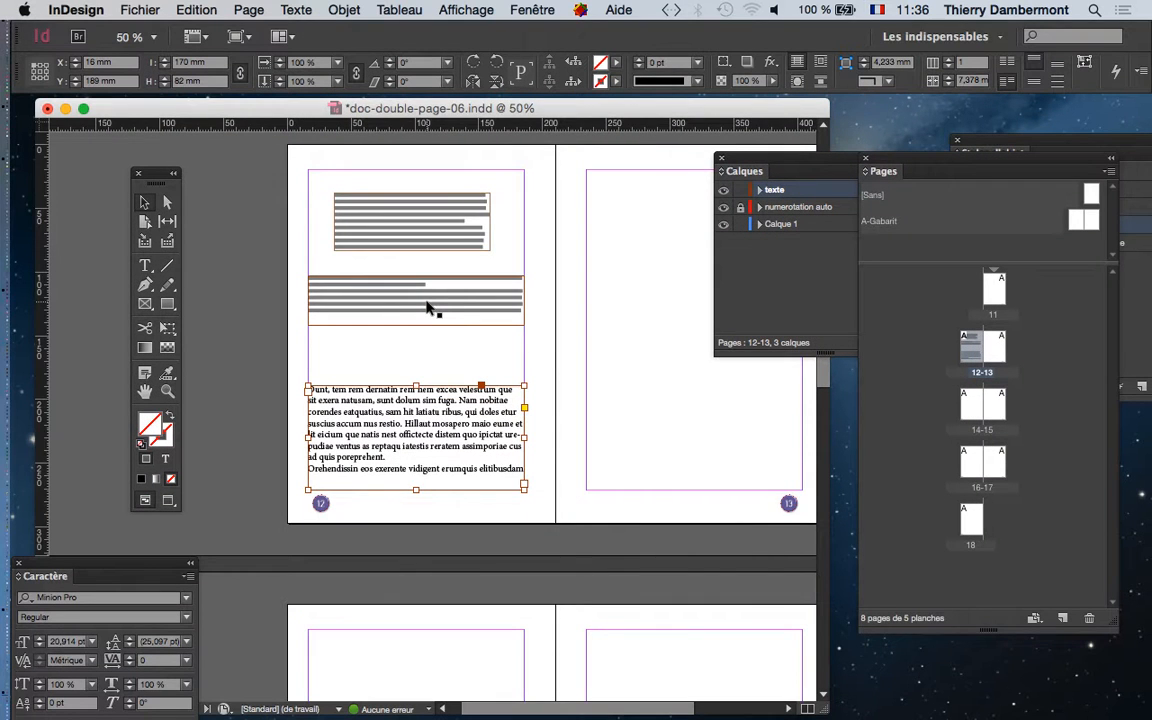
{"action": "key", "text": "super+minus"}
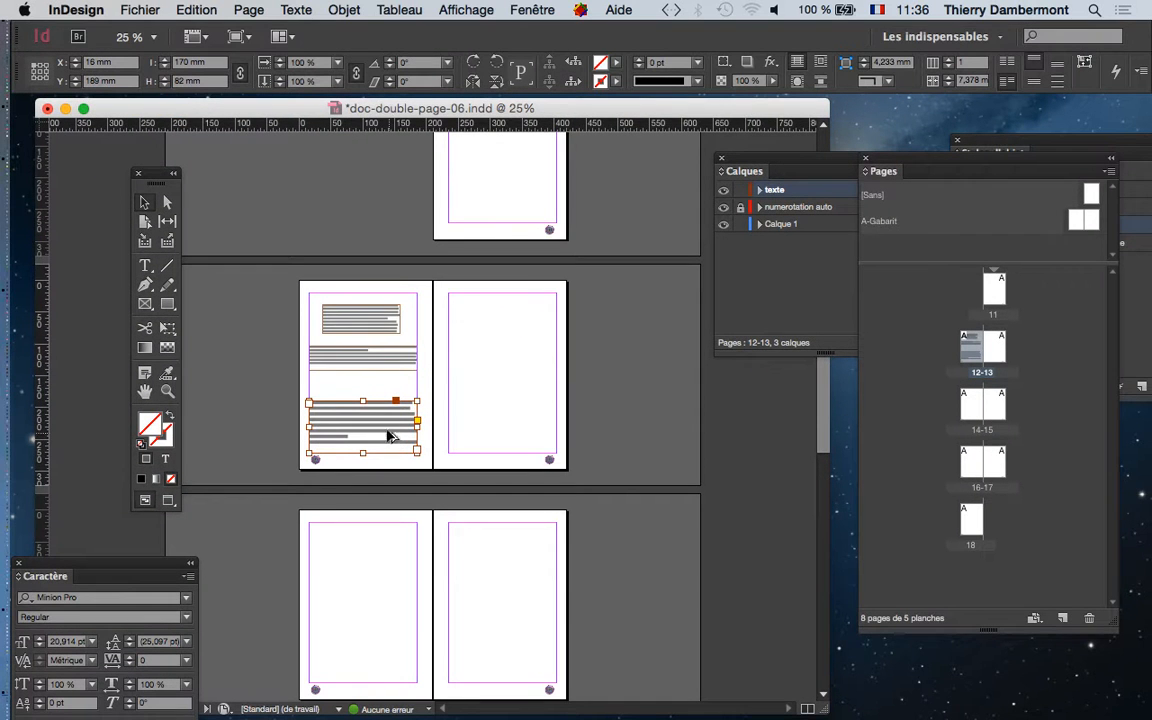
{"action": "key", "text": "super+equal"}
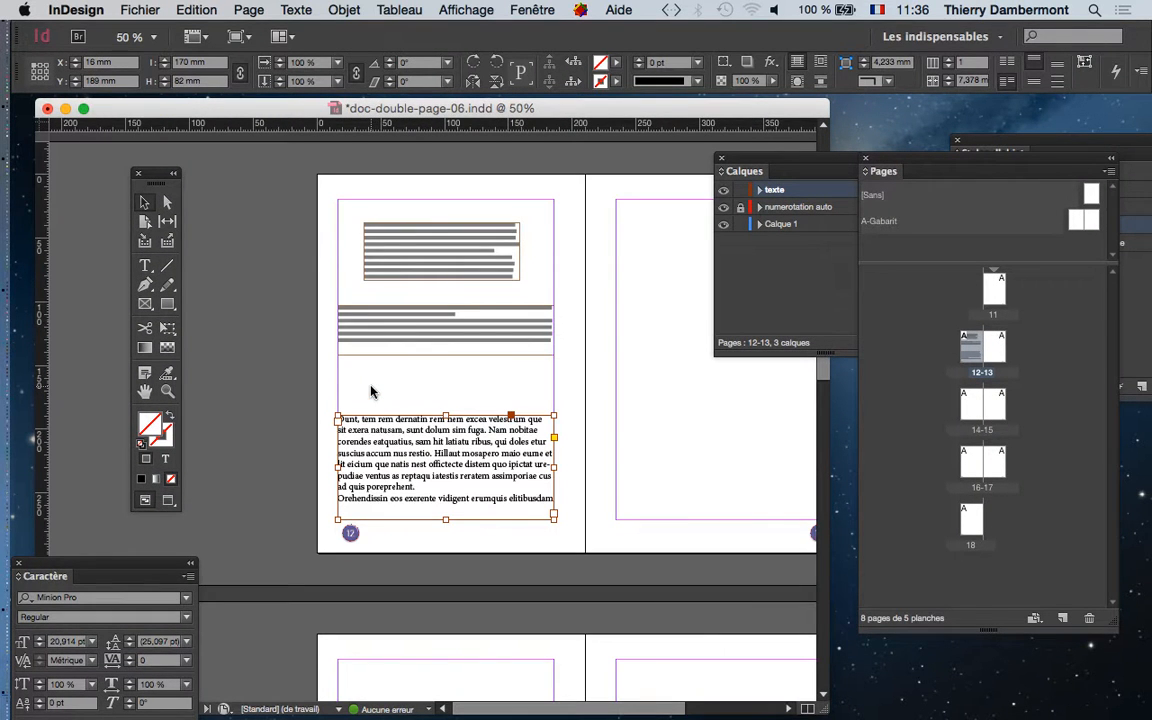
Step: Set the greeked text threshold (Seuil de faux texte) to 0 pt in the display performance preferences for the Standard display setting
{"action": "left_click", "coordinate": [132, 3]}
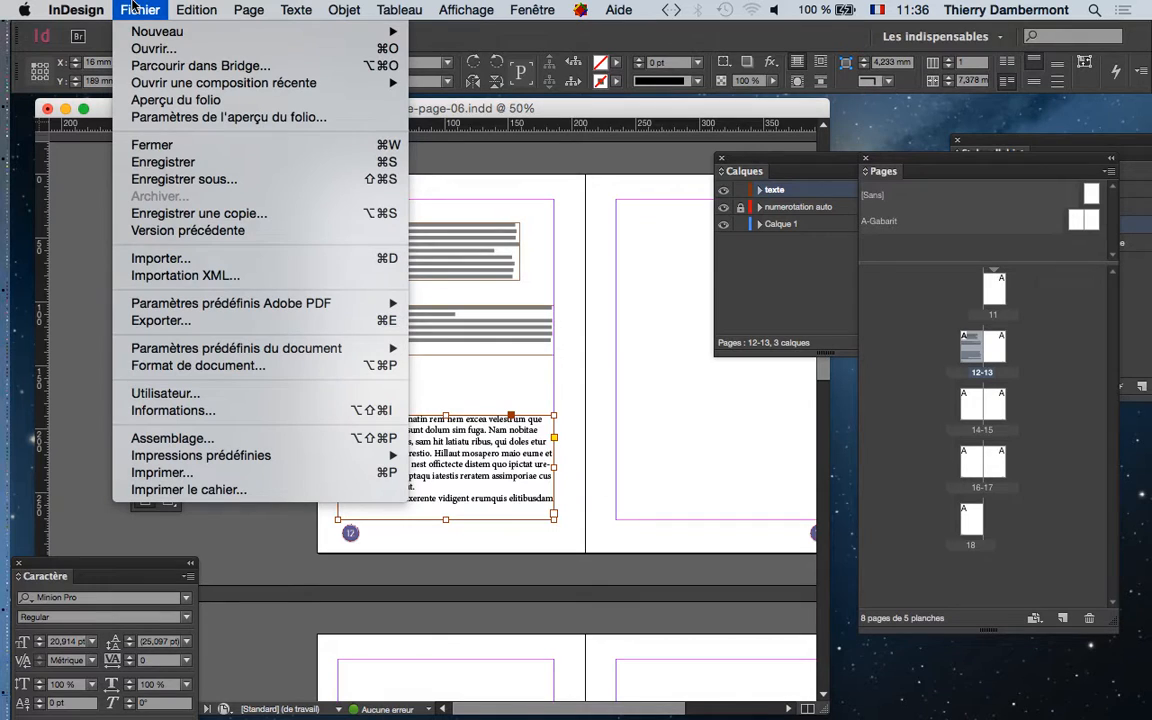
{"action": "mouse_move", "coordinate": [98, 8]}
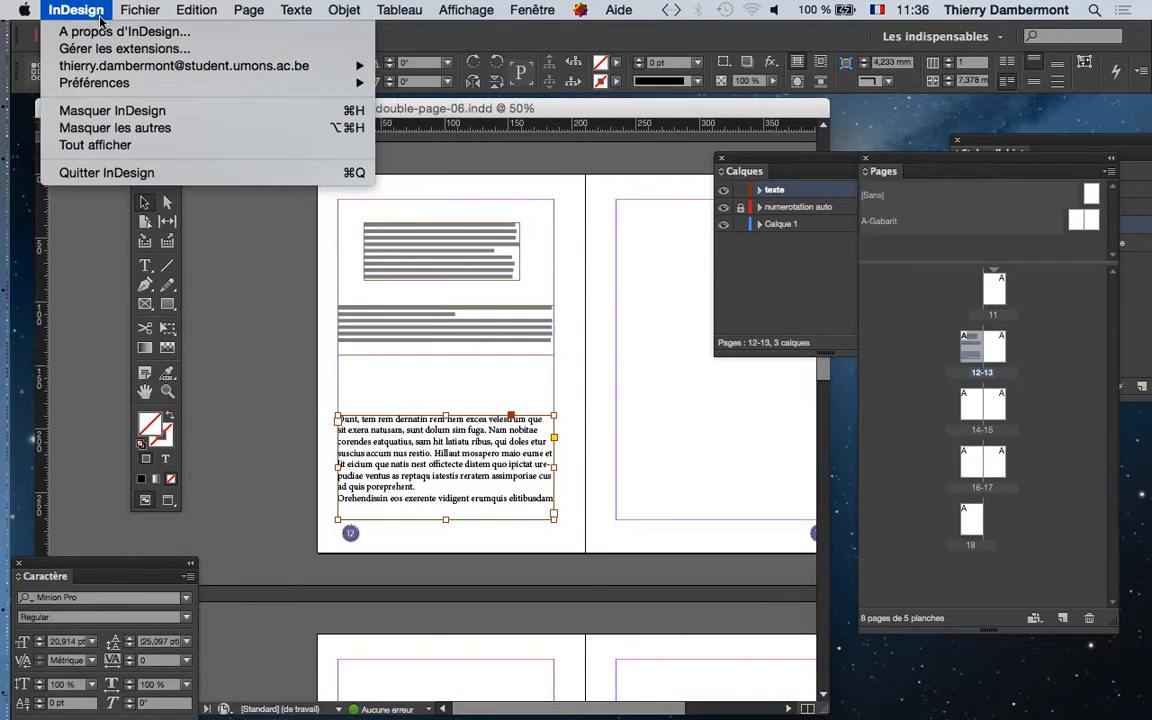
{"action": "mouse_move", "coordinate": [80, 82]}
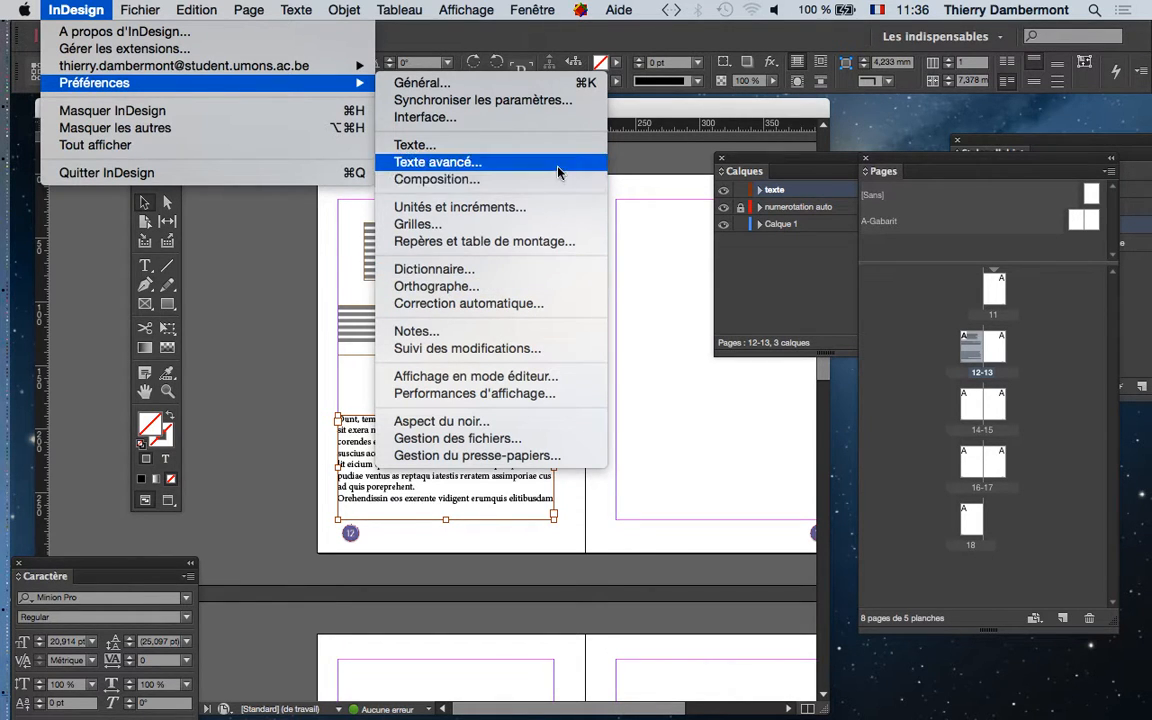
{"action": "left_click", "coordinate": [500, 161]}
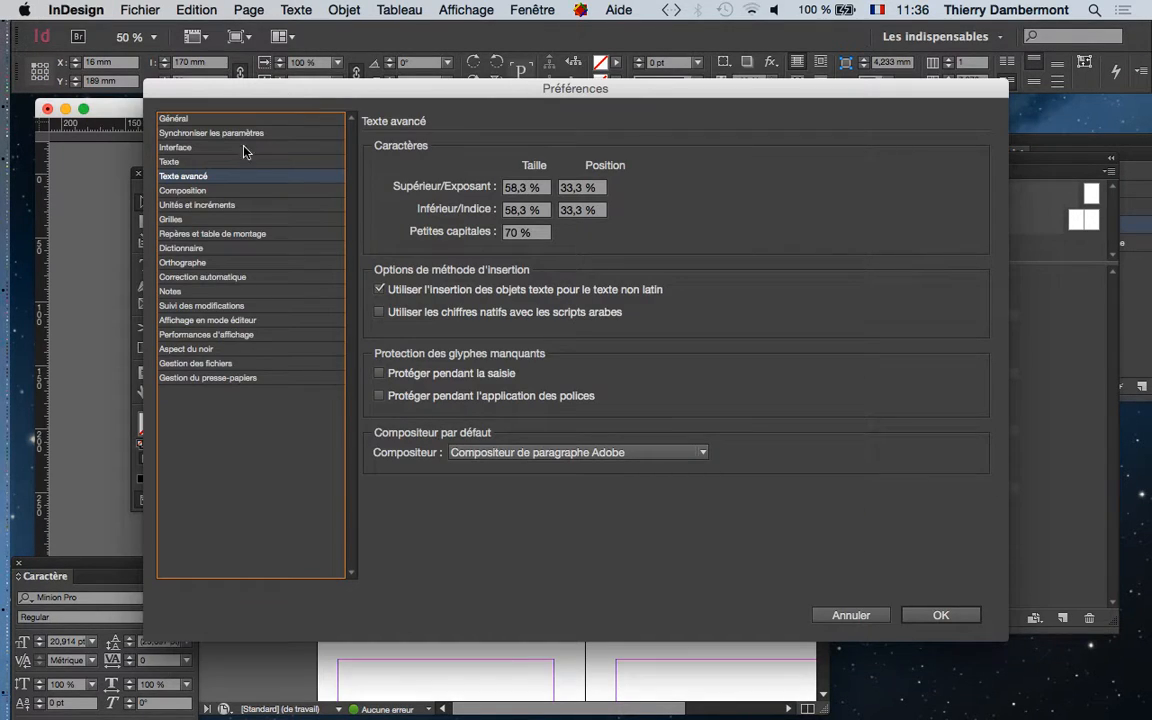
{"action": "left_click", "coordinate": [233, 120]}
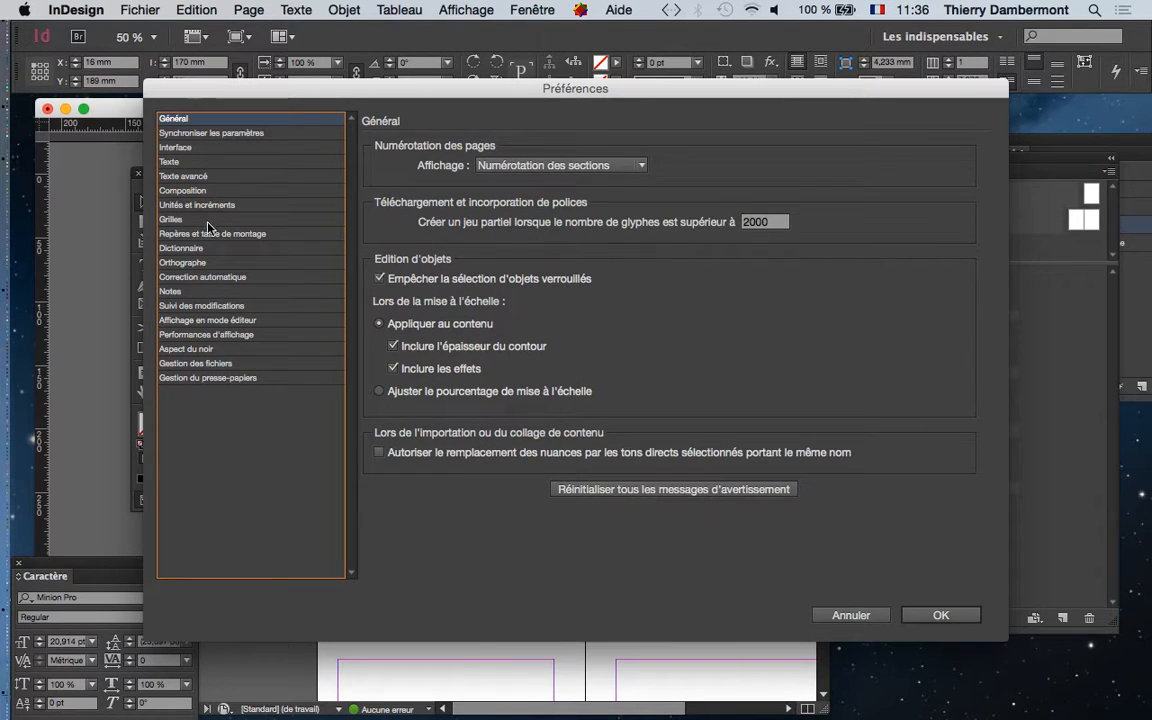
{"action": "left_click", "coordinate": [208, 190]}
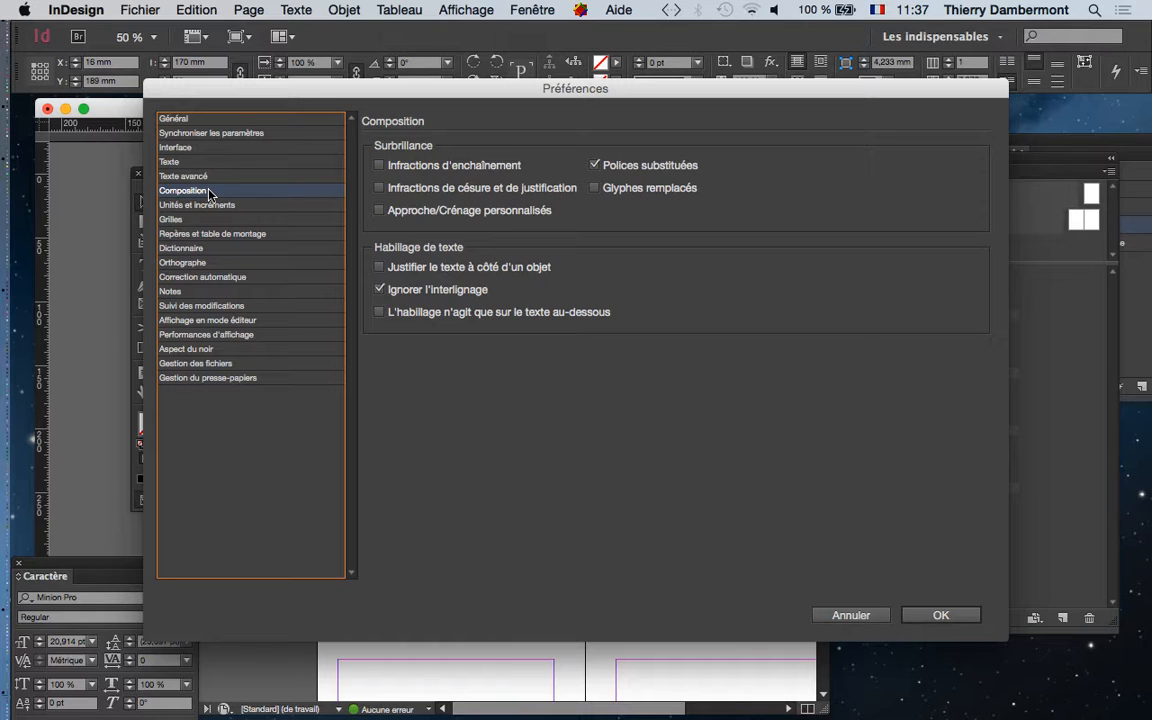
{"action": "left_click", "coordinate": [224, 334]}
{"action": "key", "text": "alt"}
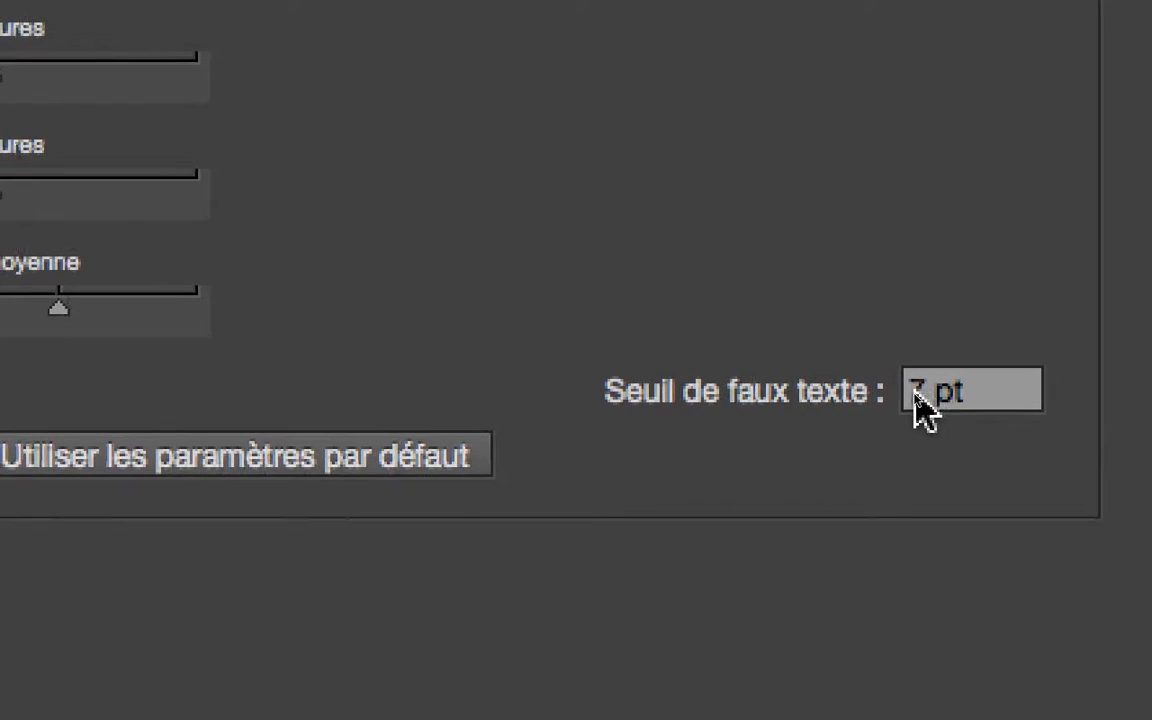
{"action": "double_click", "coordinate": [894, 382]}
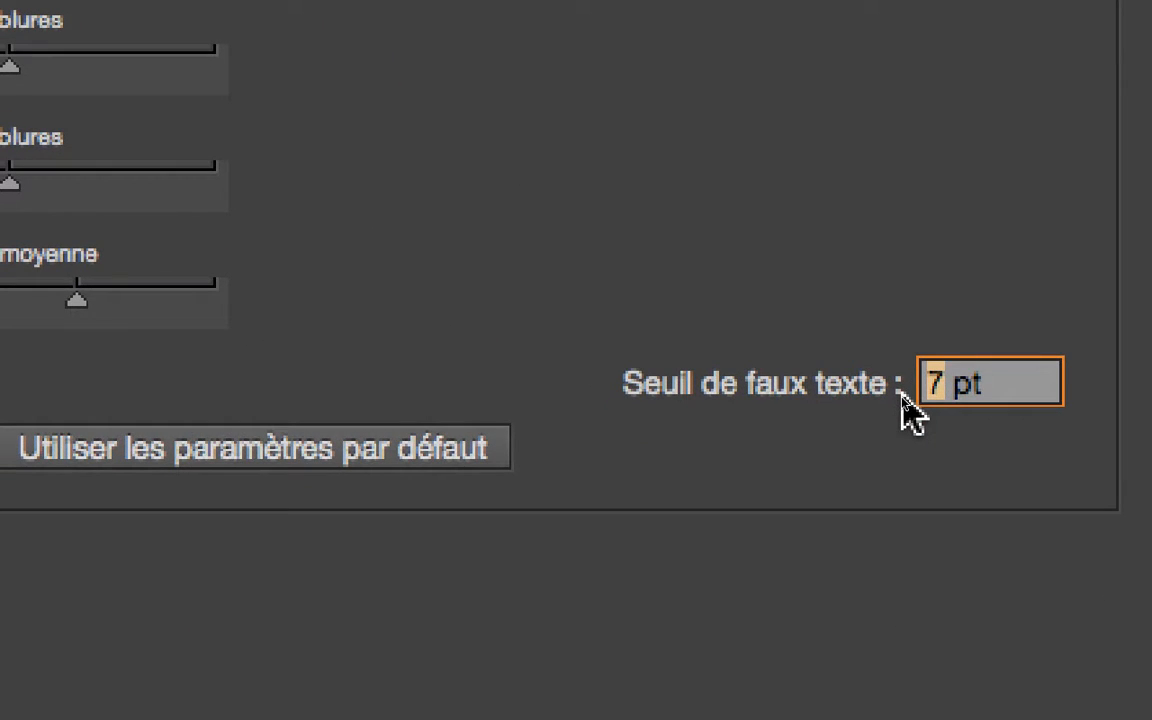
{"action": "type", "text": "0"}
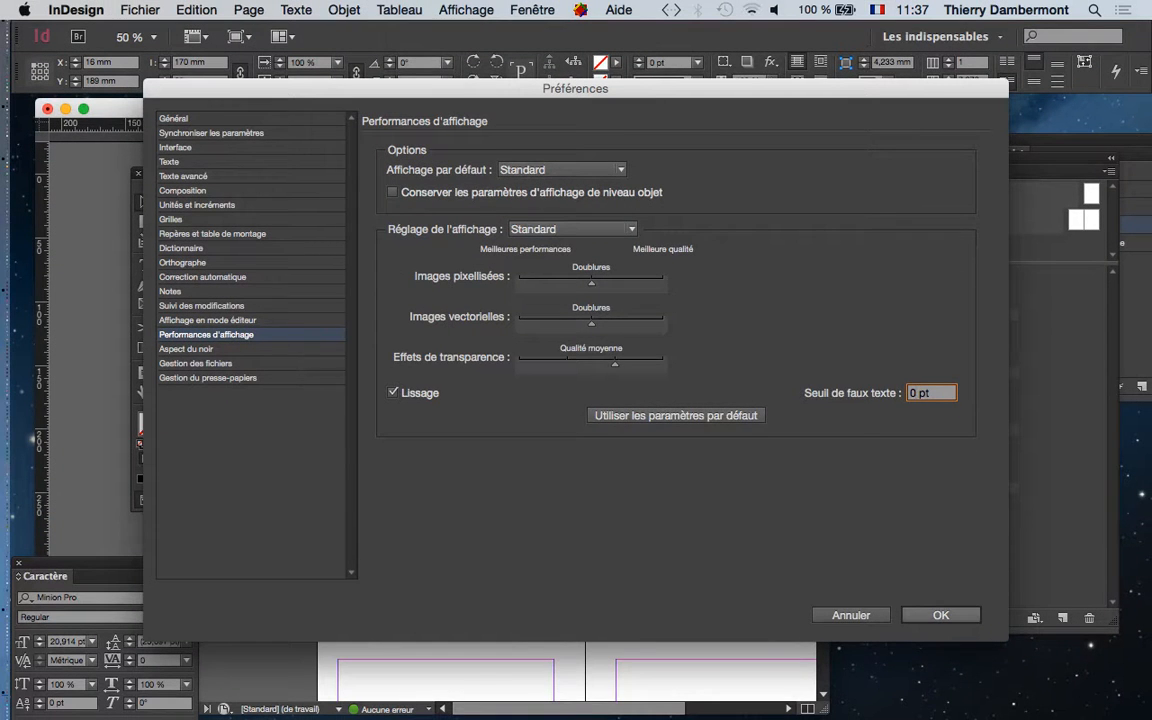
{"action": "key", "text": "Return"}
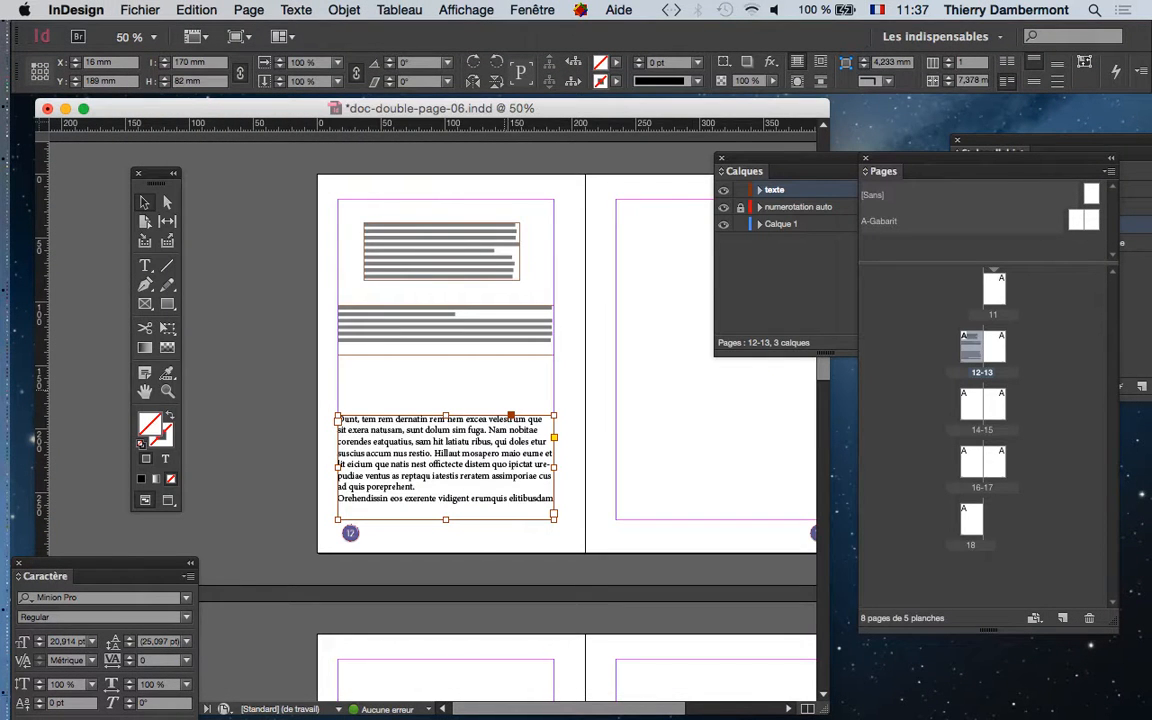
Step: Check the rendering of the small text frames on page 12 again at 50% and 75% zoom
{"action": "scroll", "coordinate": [492, 337], "scroll_direction": "up", "scroll_amount": 1}
{"action": "scroll", "coordinate": [492, 337], "scroll_direction": "down", "scroll_amount": 1}
{"action": "scroll", "coordinate": [493, 340], "scroll_direction": "down", "scroll_amount": 1}
{"action": "scroll", "coordinate": [404, 345], "scroll_direction": "up", "scroll_amount": 2}
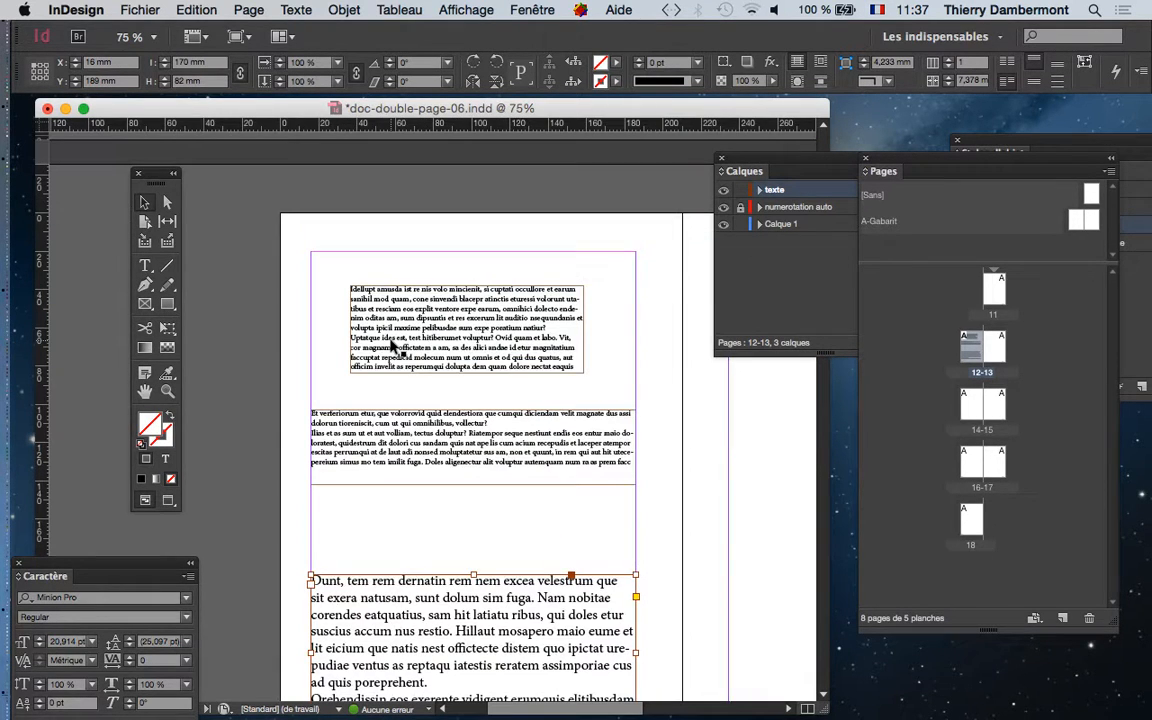
{"action": "scroll", "coordinate": [393, 345], "scroll_direction": "down", "scroll_amount": 1}
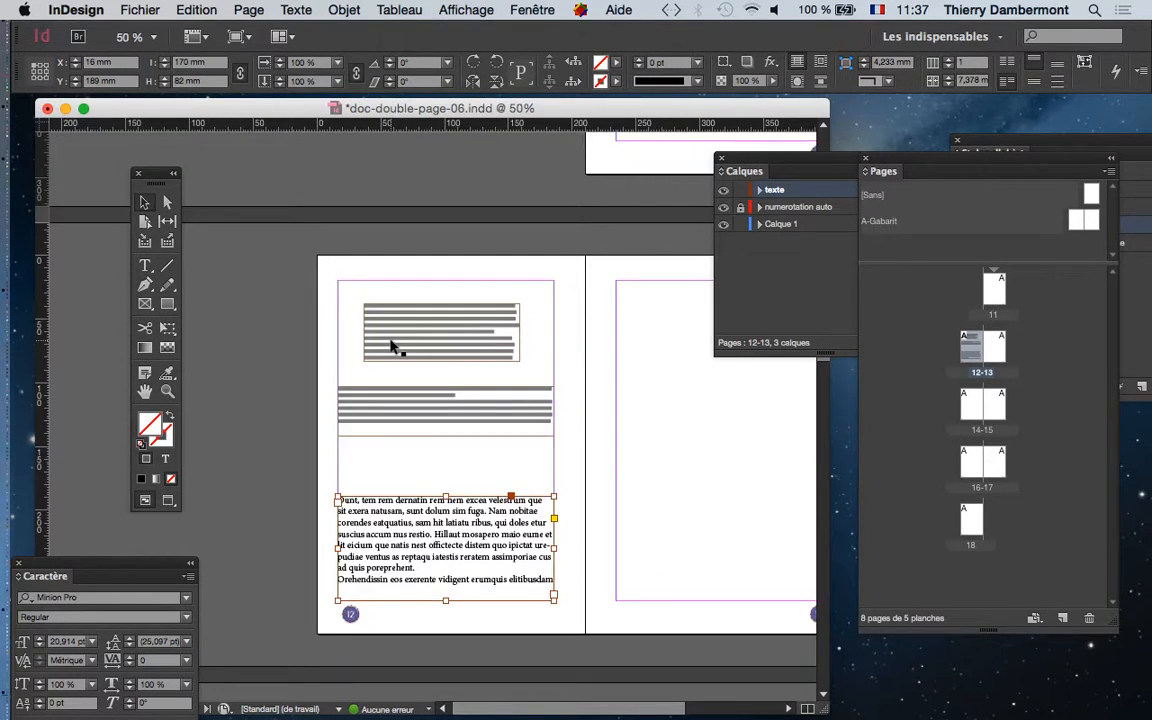
Step: Save the document as a new version named doc-double-page-07.indd in the InDesign jour 1 folder
{"action": "left_click", "coordinate": [140, 10]}
{"action": "left_click", "coordinate": [160, 179]}
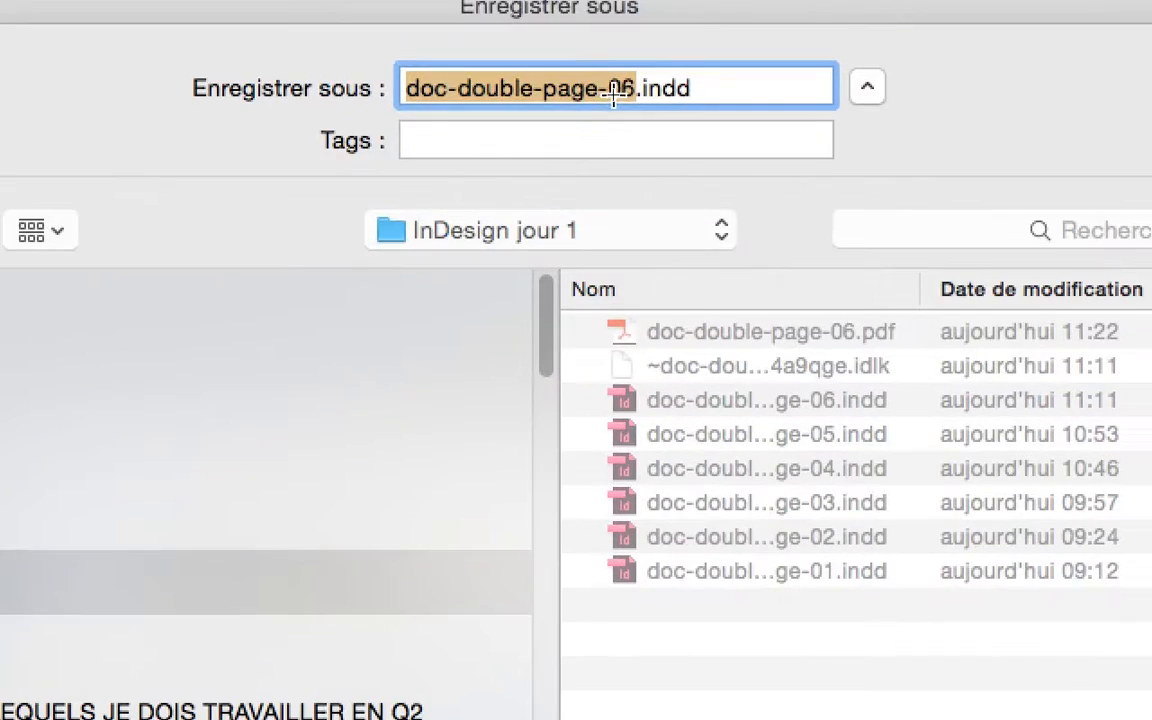
{"action": "left_click", "coordinate": [613, 97]}
{"action": "left_click_drag", "start_coordinate": [621, 97], "coordinate": [635, 97]}
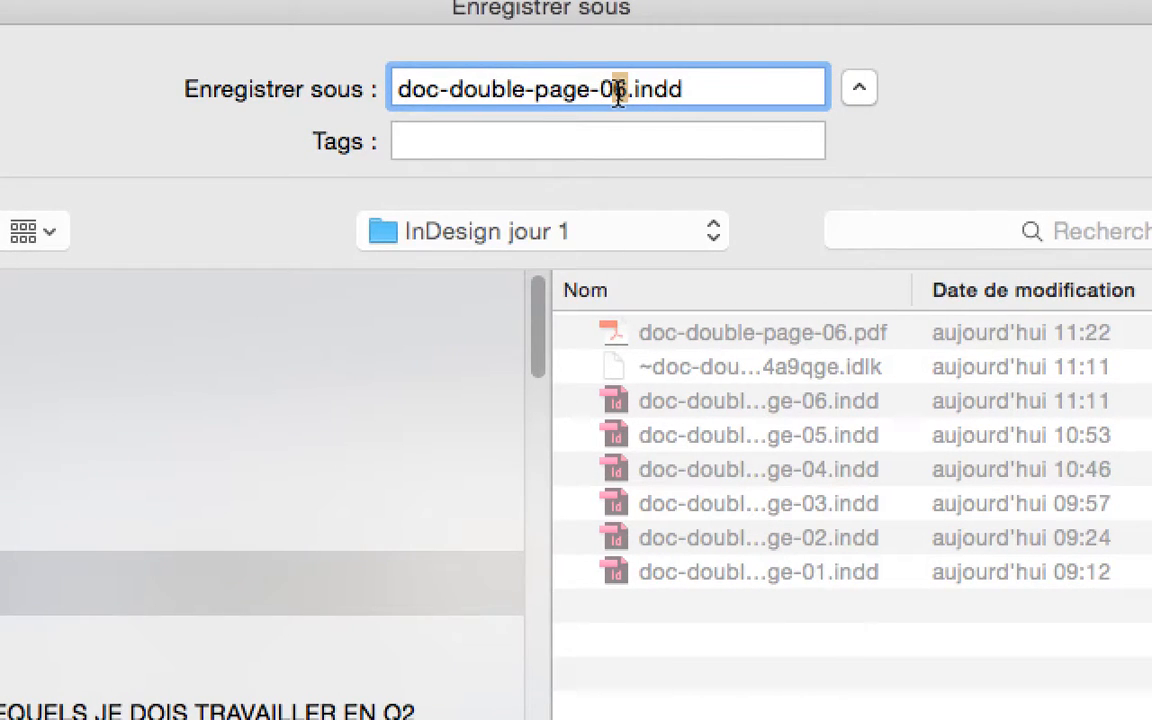
{"action": "type", "text": "7"}
{"action": "key", "text": "Return"}
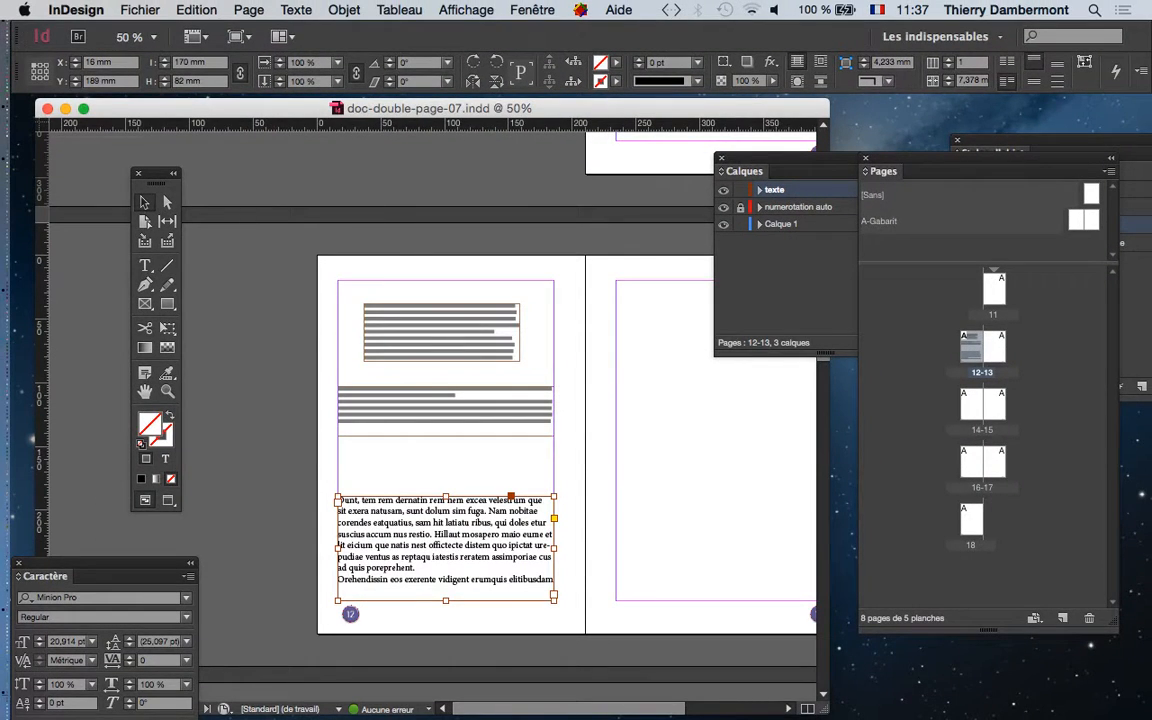
Step: Close the document and reopen doc-double-page-07.indd from the recent files
{"action": "left_click", "coordinate": [47, 108]}
{"action": "left_click", "coordinate": [140, 9]}
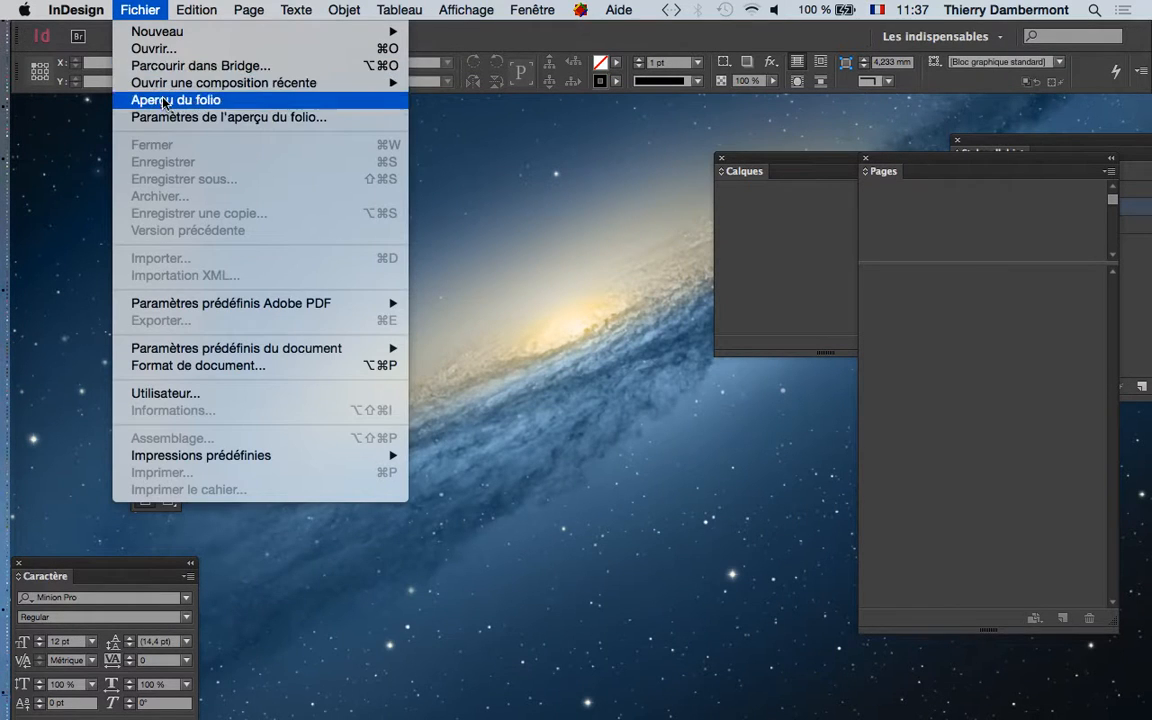
{"action": "mouse_move", "coordinate": [158, 82]}
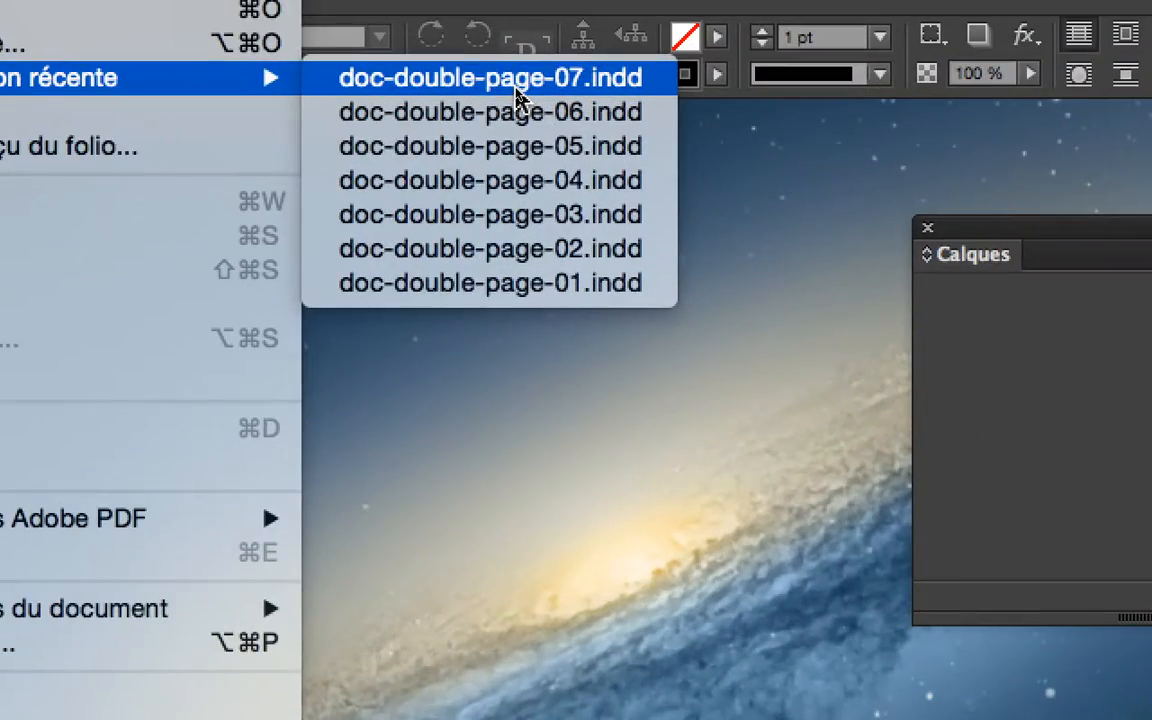
{"action": "left_click", "coordinate": [517, 88]}
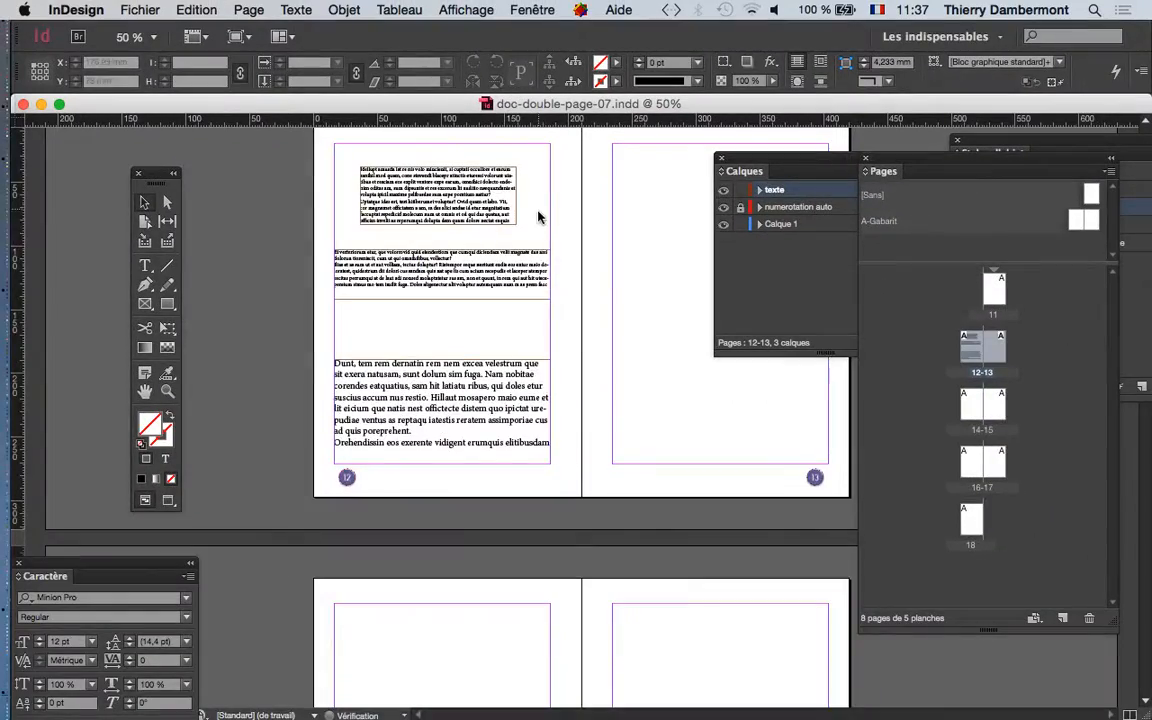
Step: Examine the text rendering on page 12 of the reopened document at 25% and 50% zoom
{"action": "key", "text": "super+minus"}
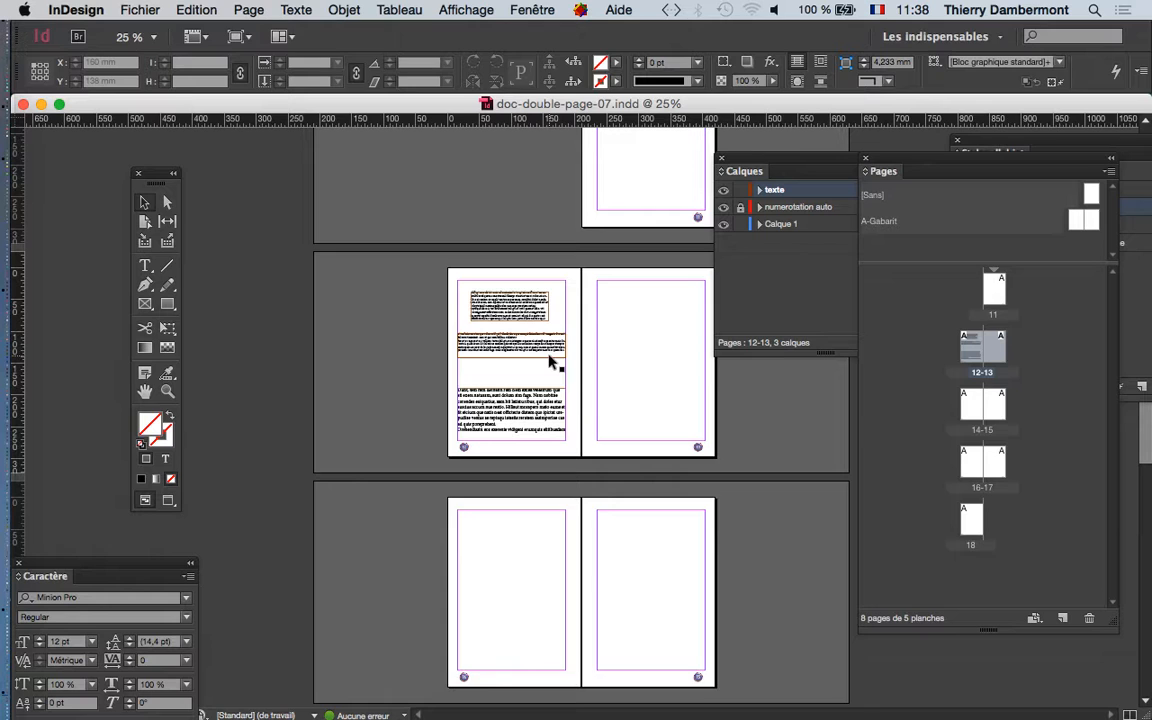
{"action": "key", "text": "super+plus"}
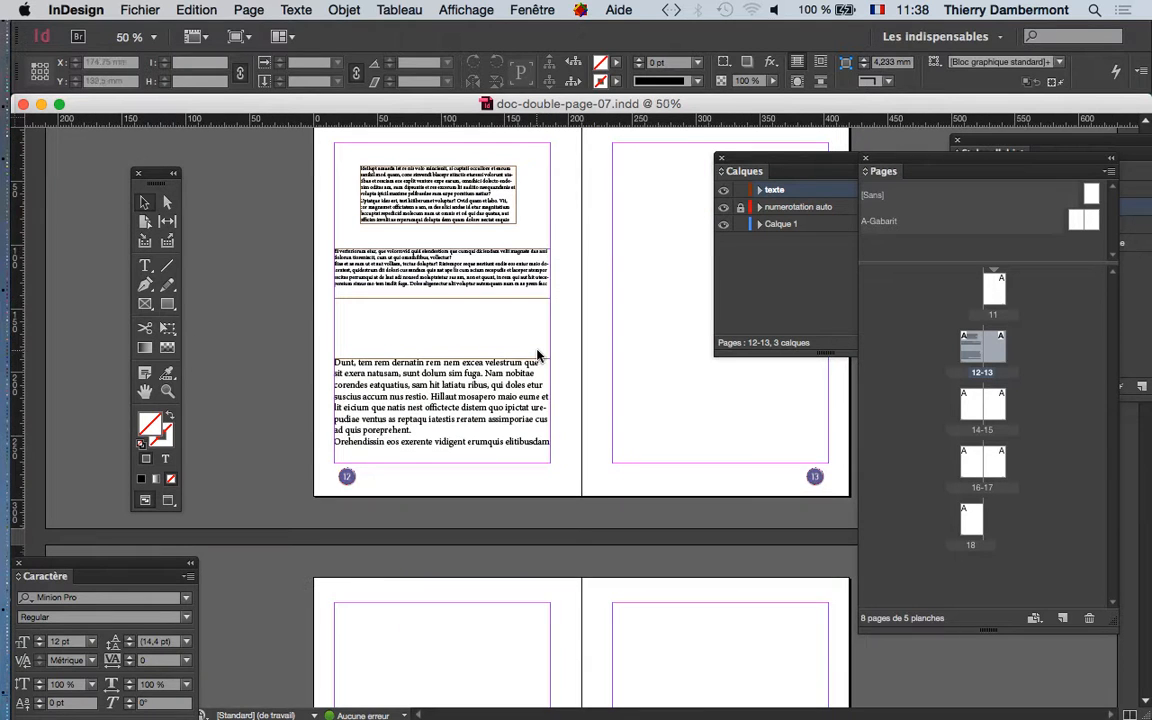
{"action": "scroll", "coordinate": [430, 272], "scroll_direction": "up", "scroll_amount": 1}
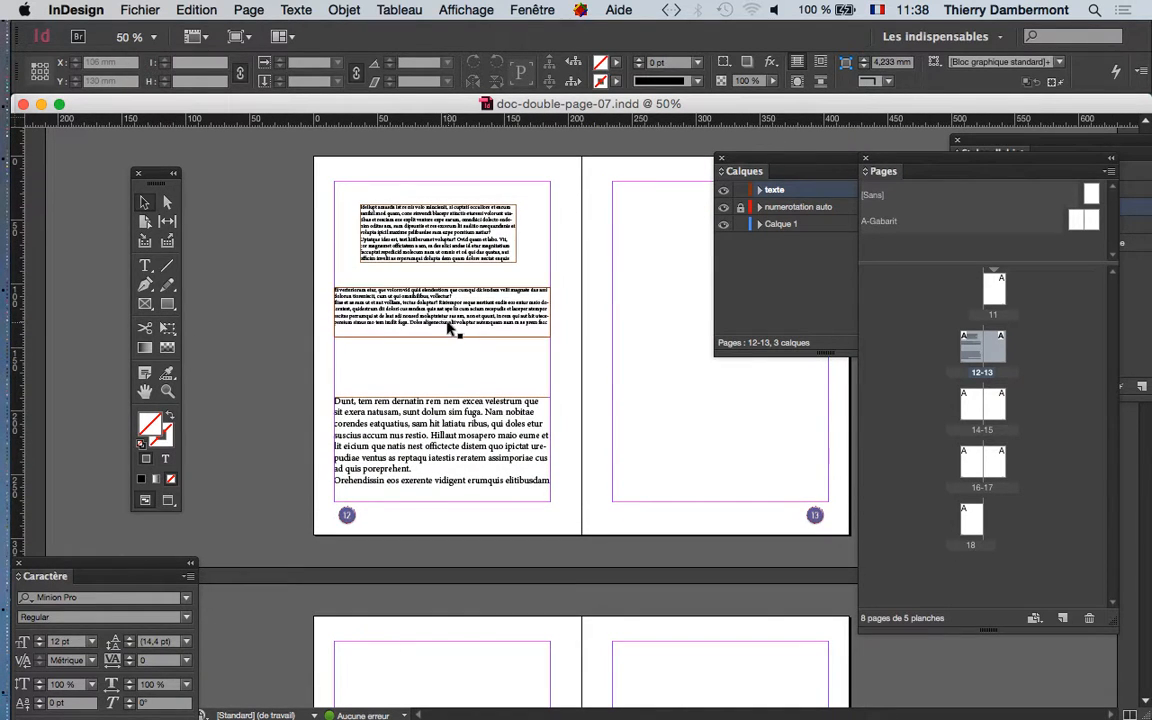